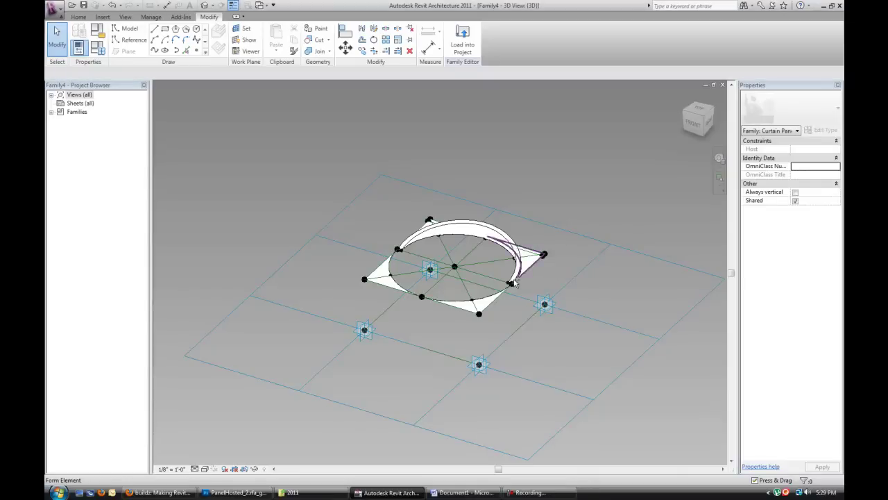
Bring up the Google 'smiley face' image results in Firefox and scroll through them
click(179, 490)
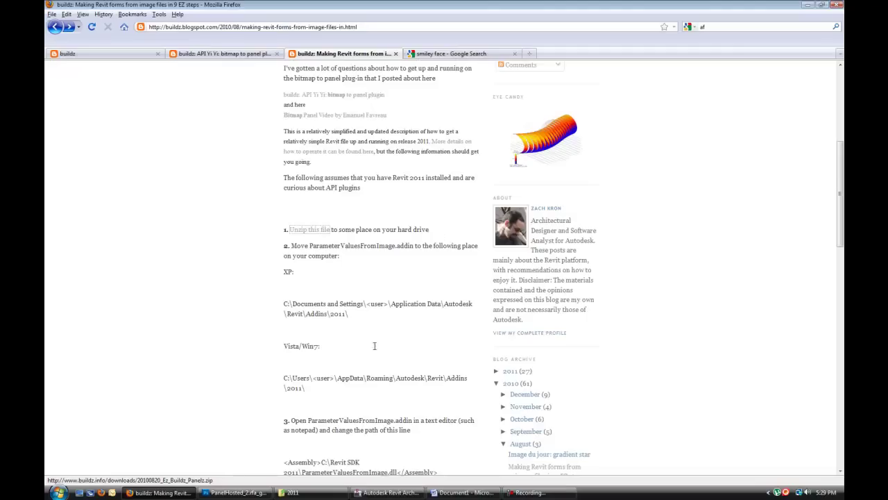
click(413, 53)
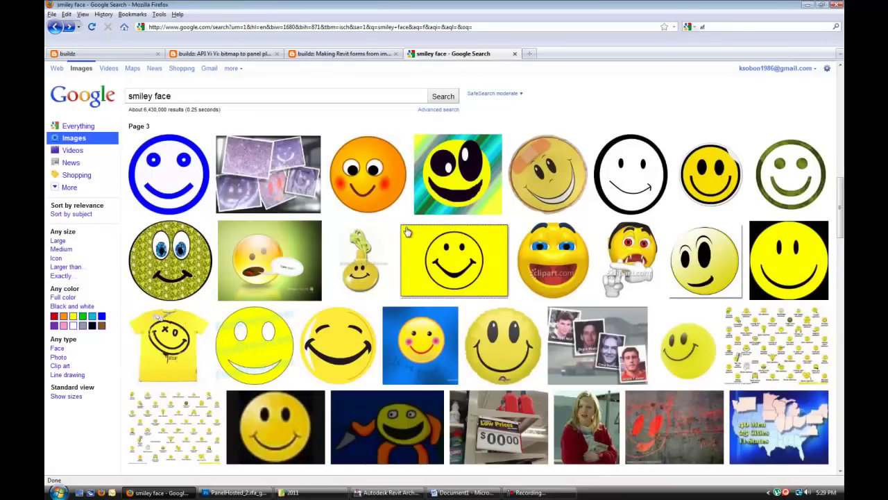
mouse_move(459, 255)
scroll(458, 250, down, 2)
scroll(458, 250, down, 2)
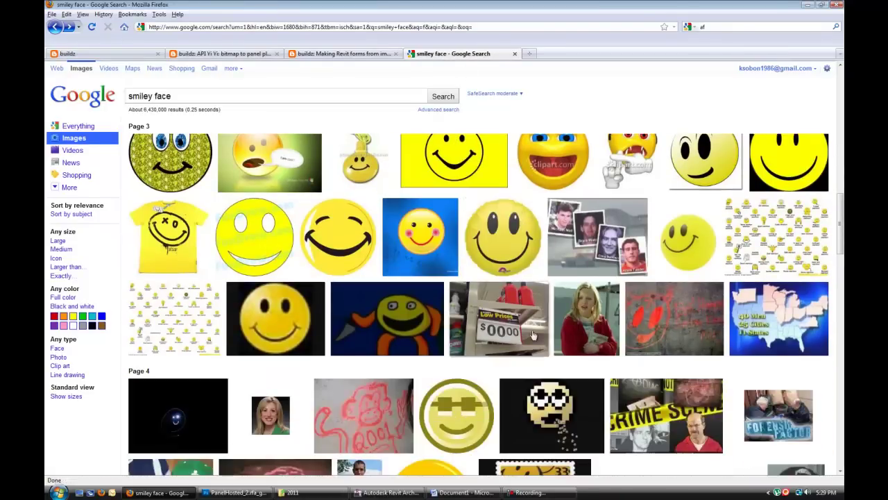
key(alt+Tab)
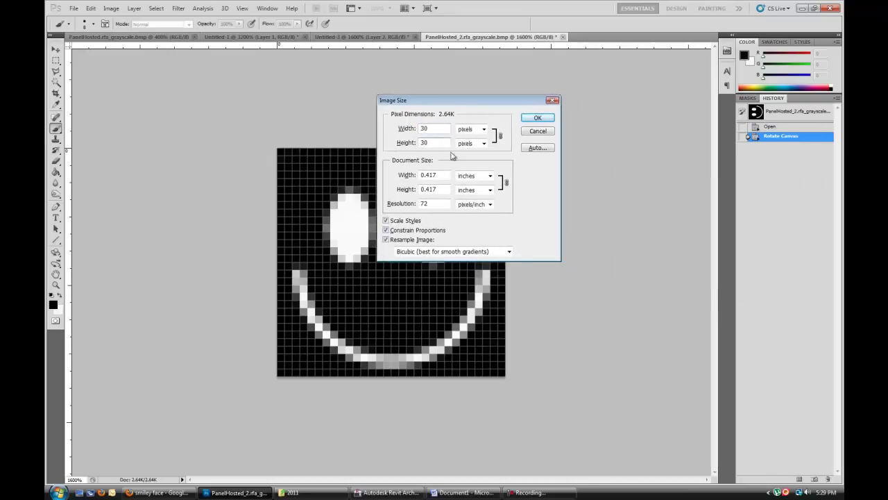
click(538, 118)
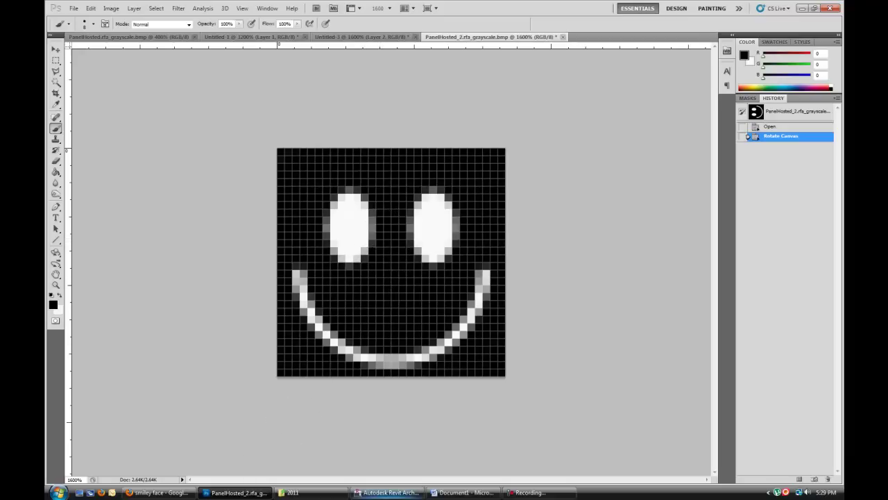
Create a new family from the Conceptual Mass template
click(387, 492)
click(52, 9)
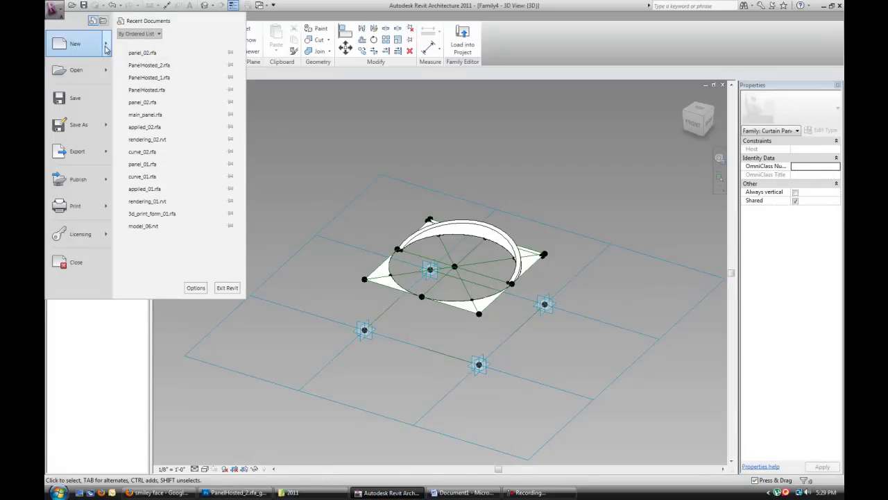
mouse_move(70, 69)
click(139, 116)
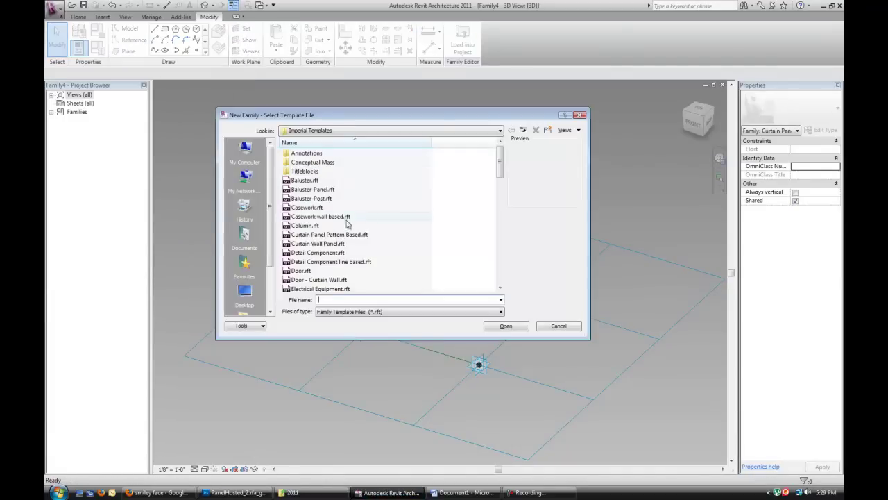
double_click(309, 163)
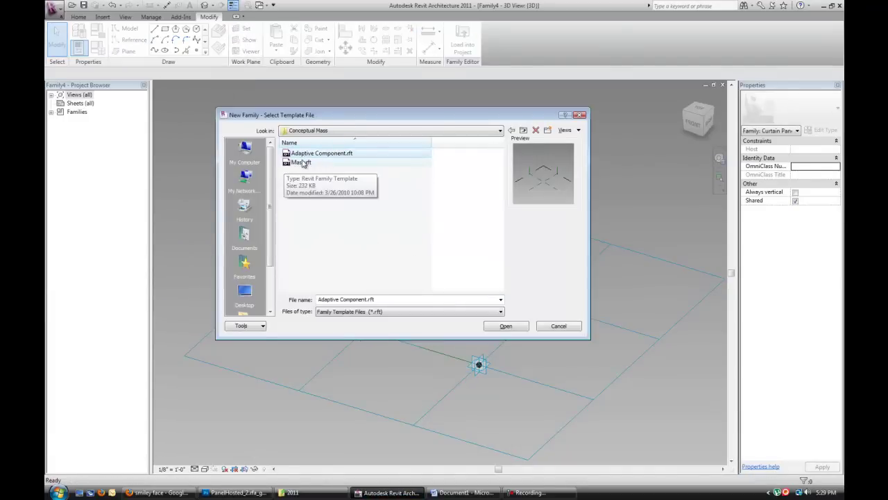
click(300, 162)
click(505, 326)
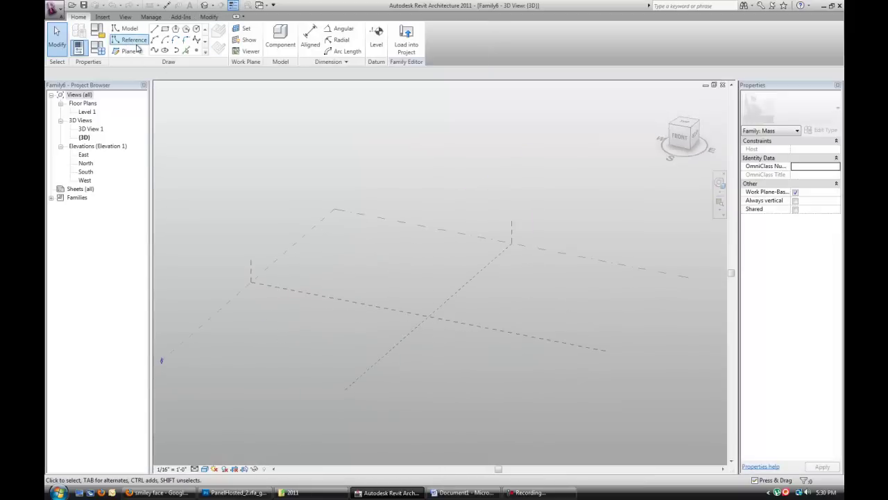
Draw a single model line on the work plane and select it
click(126, 29)
click(372, 347)
click(445, 281)
key(Escape)
key(Escape)
scroll(416, 321, up, 2)
click(393, 317)
shift+middle_drag(521, 280, 474, 288)
Extrude the line into a vertical surface and set its height to 200
click(467, 55)
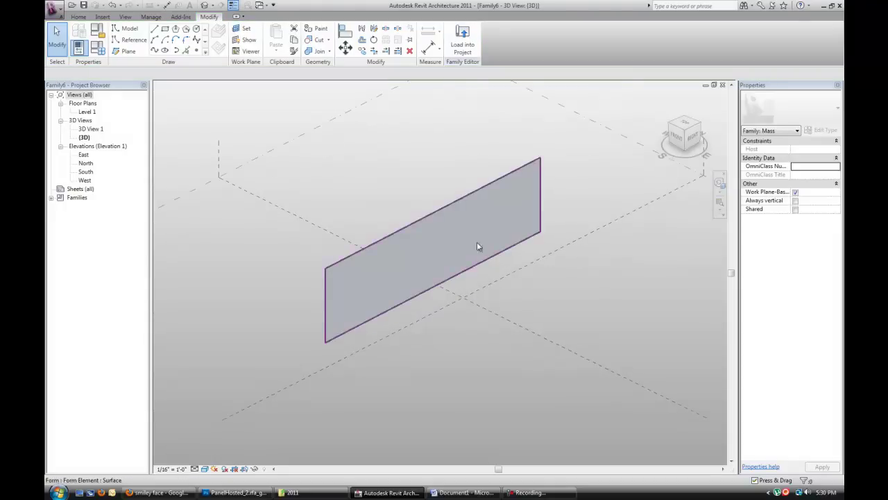
click(440, 211)
click(444, 270)
click(308, 311)
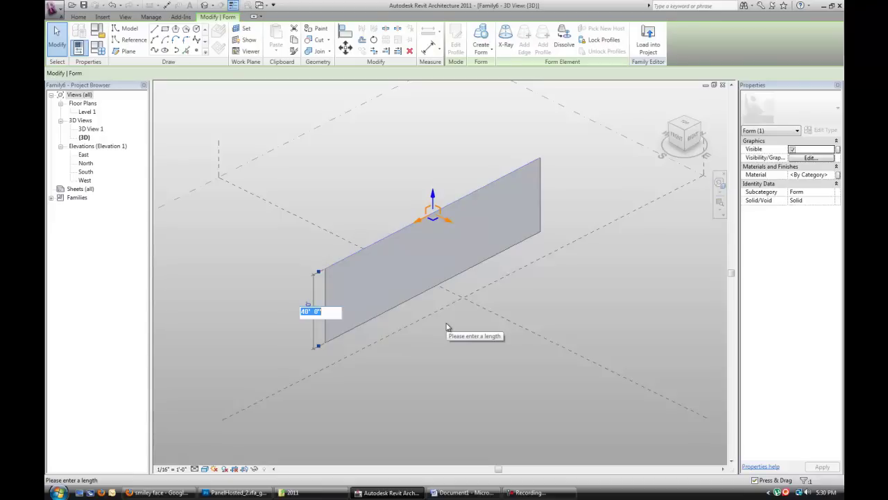
text(200)
key(Return)
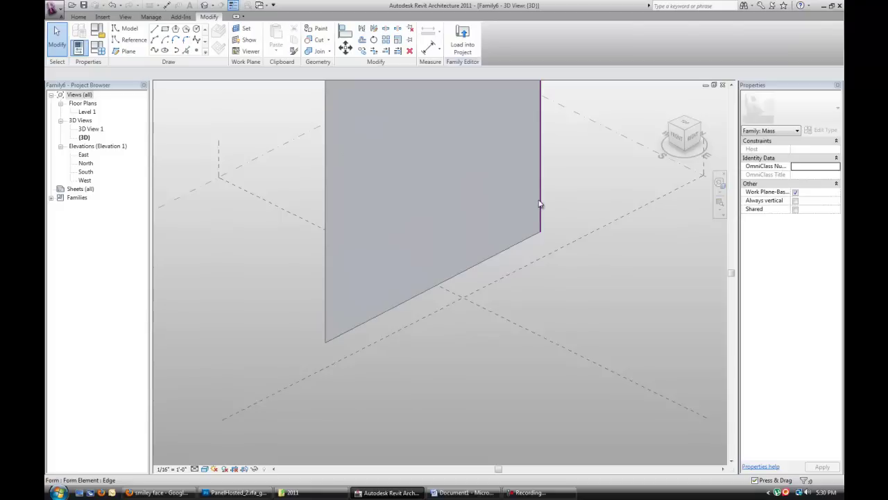
Set the form's top edge length to 300 and select the surface
scroll(502, 294, down, 2)
shift+middle_drag(502, 294, 521, 294)
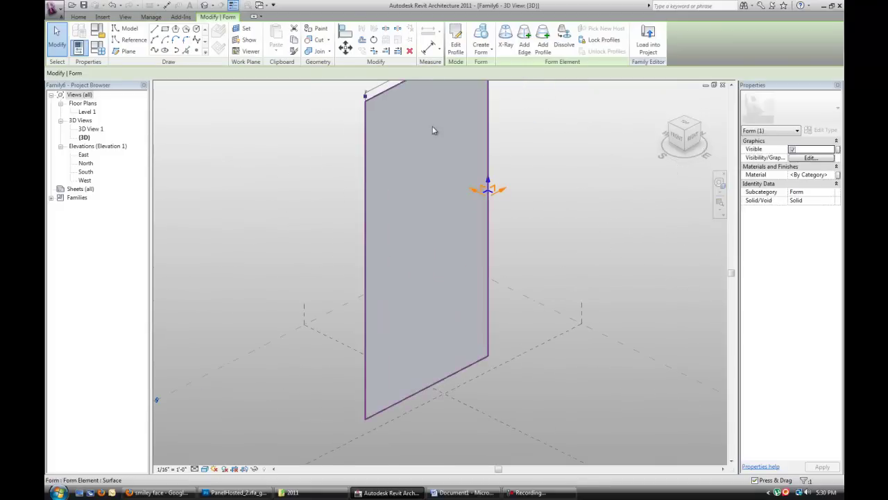
scroll(434, 132, up, 2)
click(416, 175)
click(402, 174)
text(300)
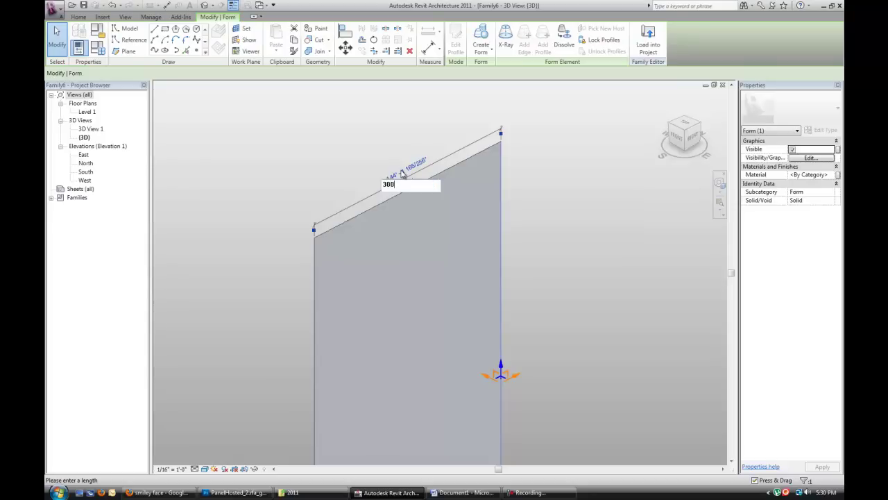
key(Return)
scroll(358, 153, down, 5)
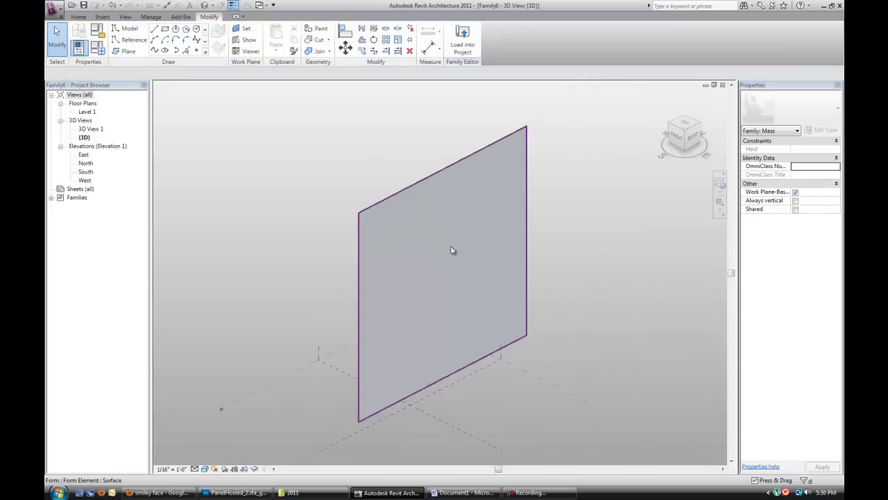
click(444, 236)
Divide the surface with Fixed Distance 10' U and V grids, then move to the panel family
scroll(451, 234, up, 1)
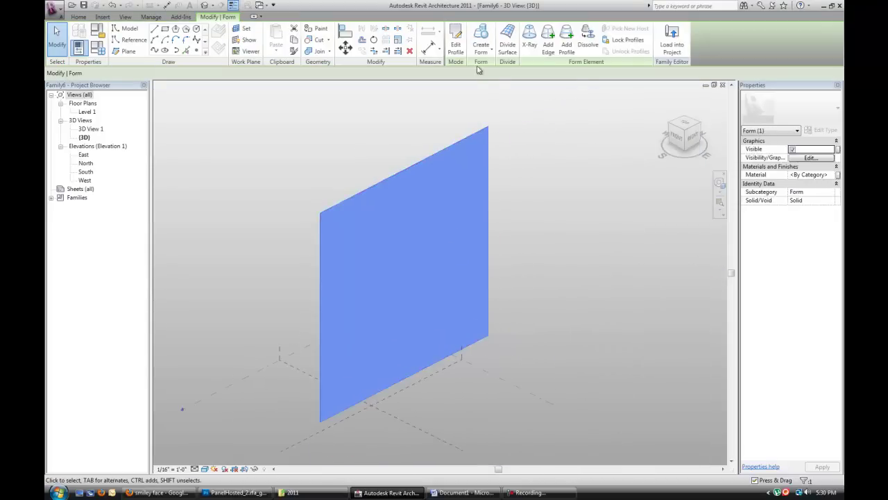
click(507, 43)
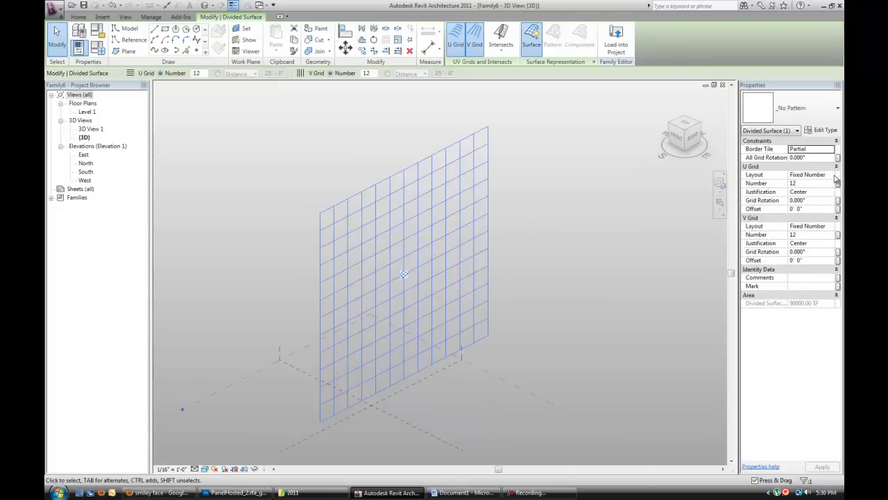
click(837, 179)
click(805, 199)
click(816, 183)
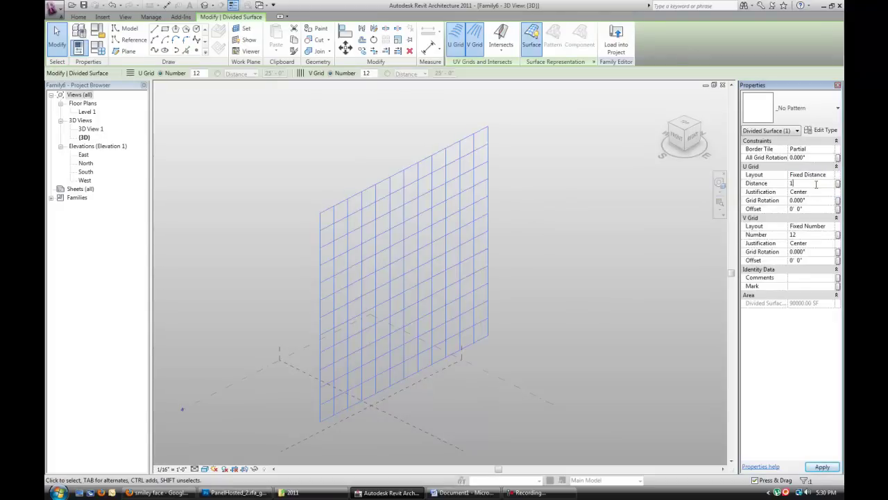
click(837, 226)
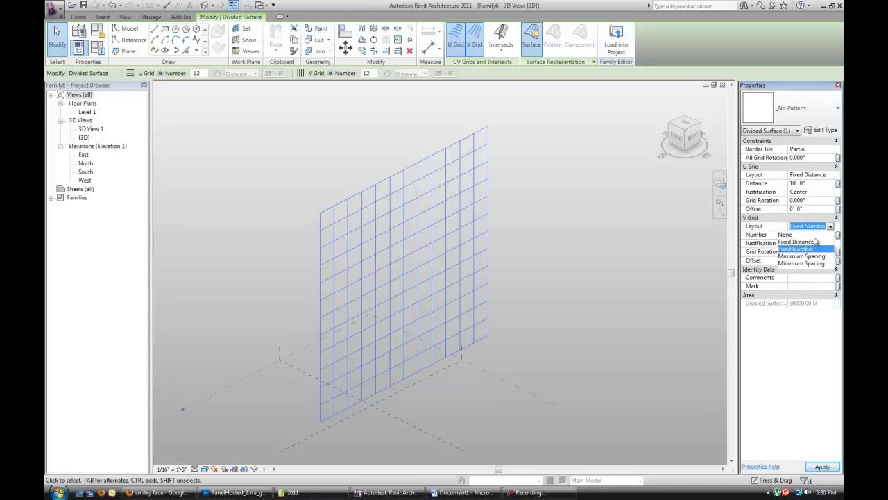
click(816, 244)
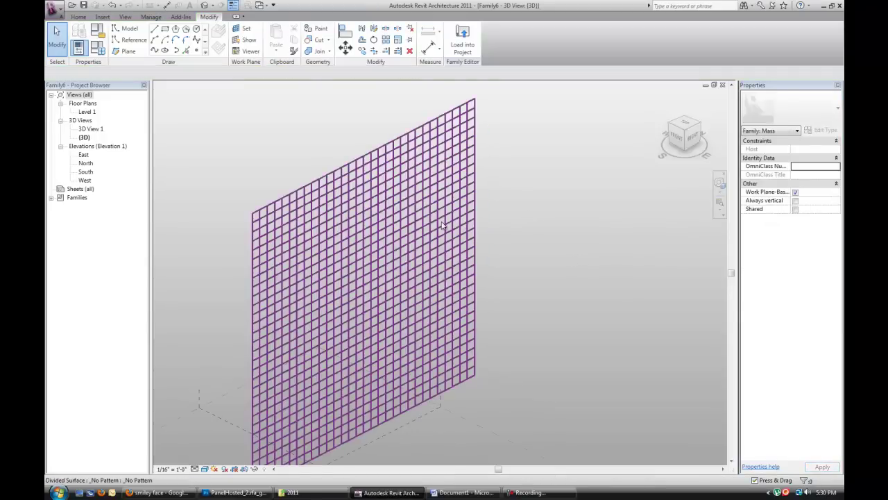
key(Escape)
key(ctrl+Tab)
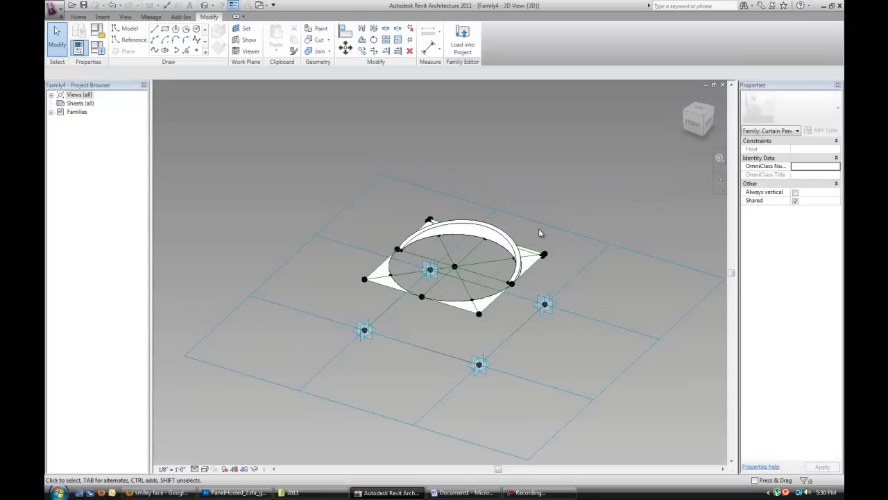
Load the ring curtain panel family into Family6 and select the divided surface
click(463, 40)
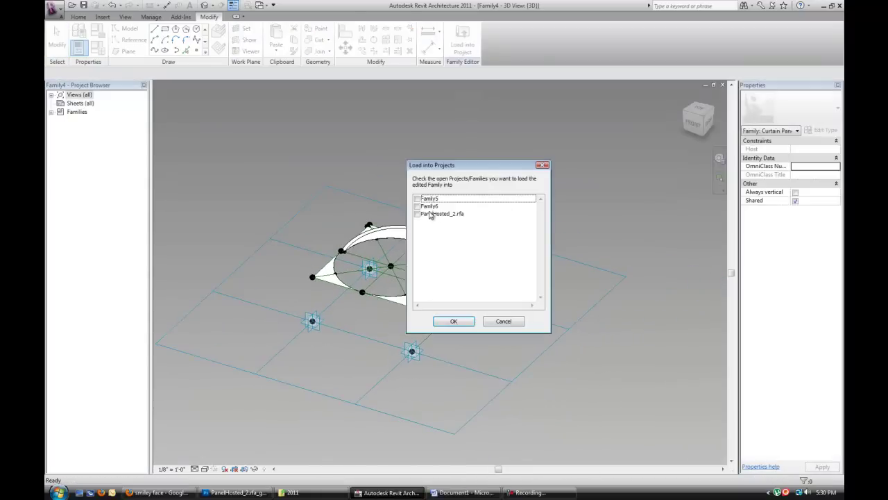
click(417, 206)
click(454, 320)
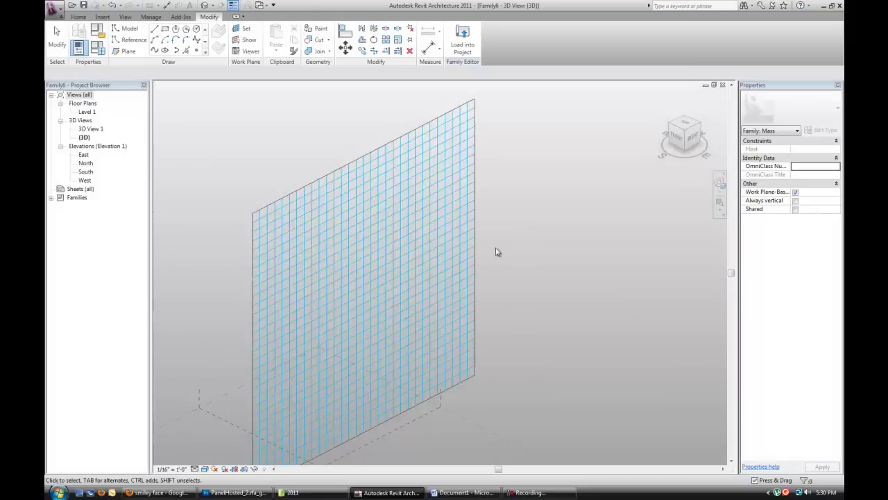
click(496, 252)
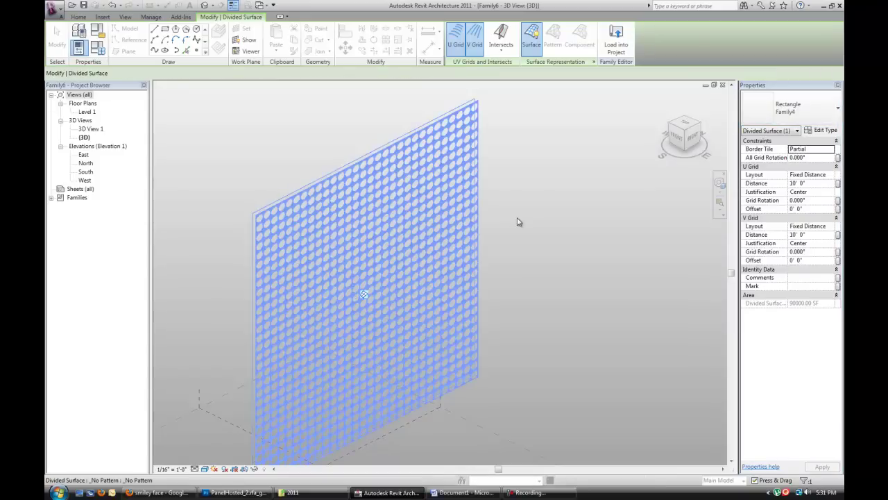
Orbit, zoom and pan until the whole perforated panel is in view
click(539, 229)
shift+middle_drag(539, 229, 525, 150)
scroll(539, 204, up, 5)
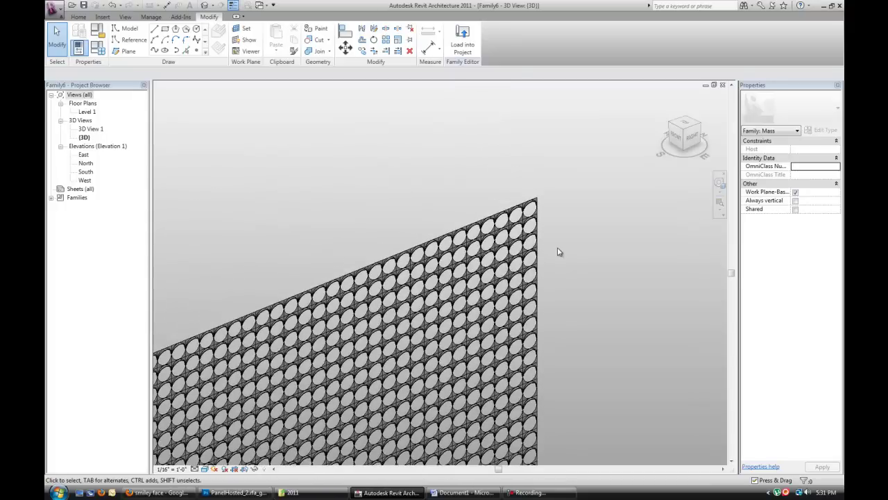
scroll(535, 196, down, 8)
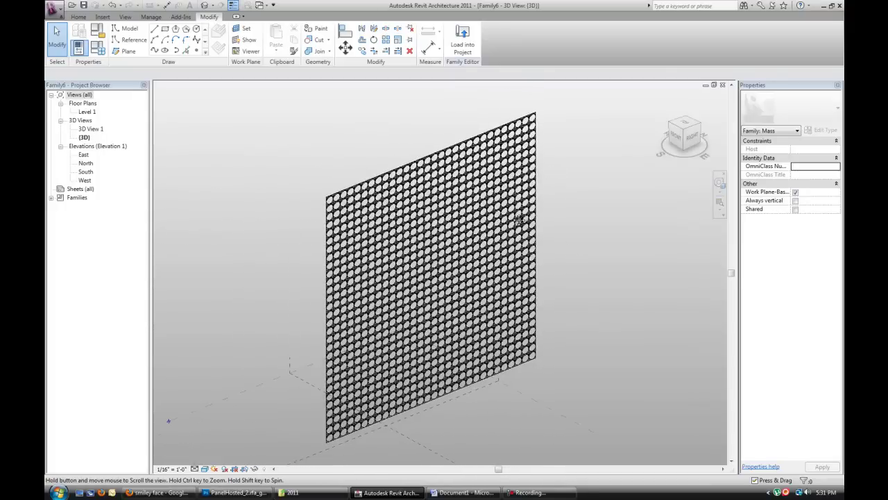
middle_drag(513, 221, 529, 203)
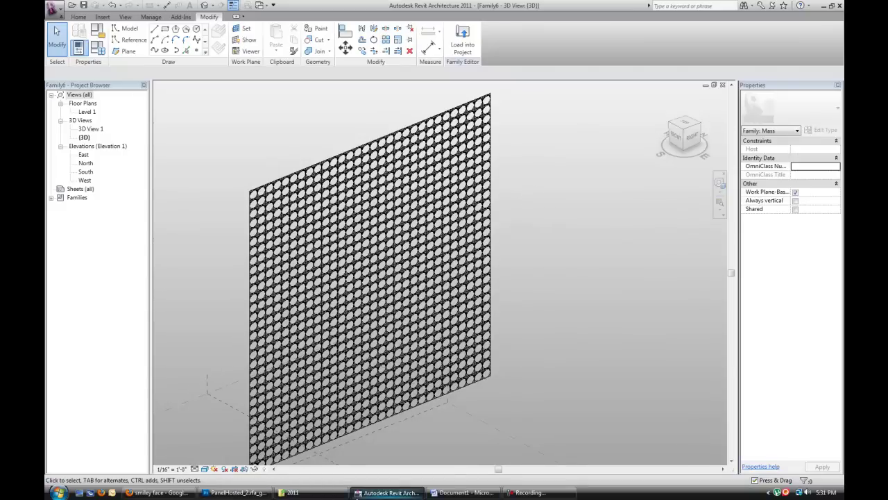
Browse to D:\Video Tutorials\Revit_2011\API_experiments_1 and check PanelHosted.rfa_grayscale.bmp's details
click(299, 493)
click(110, 17)
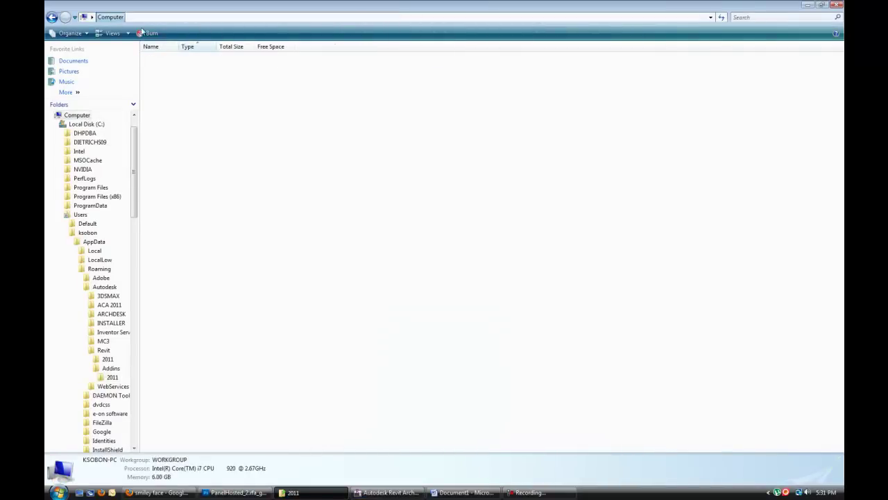
double_click(295, 74)
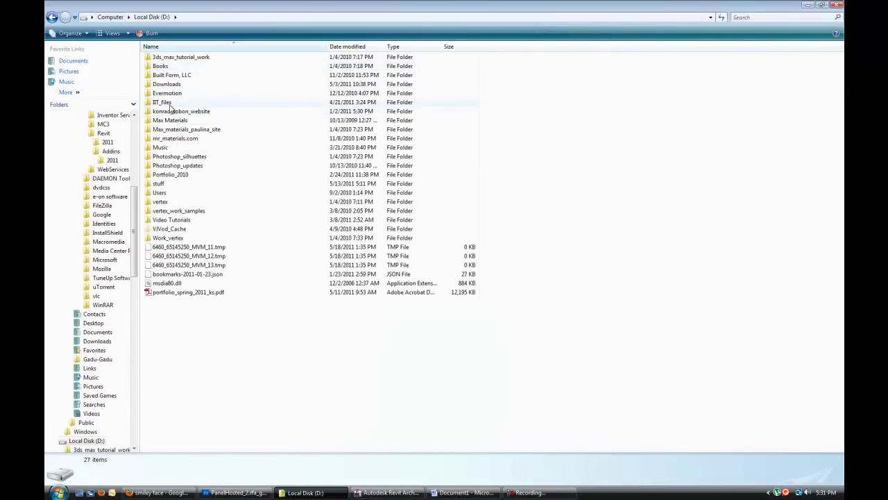
double_click(170, 219)
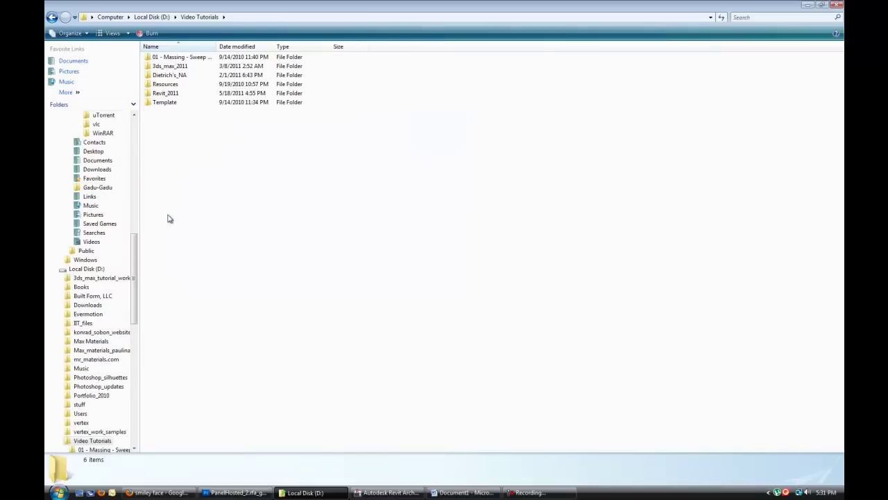
double_click(165, 93)
double_click(168, 67)
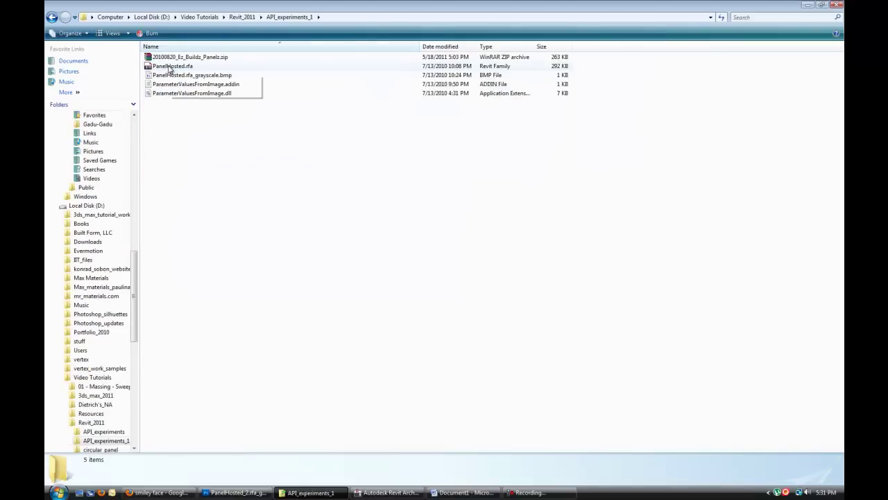
click(214, 76)
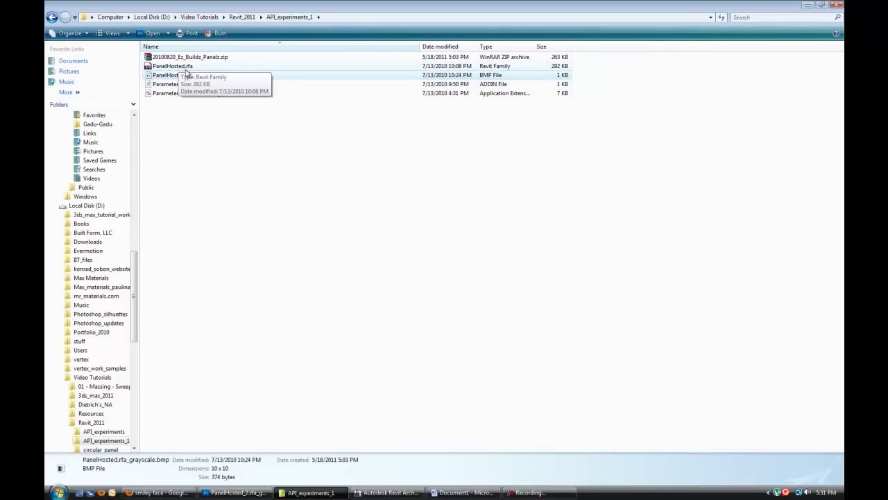
Compare the Revit panel with the bitmap file, then return to the smiley in Photoshop
key(alt+Tab)
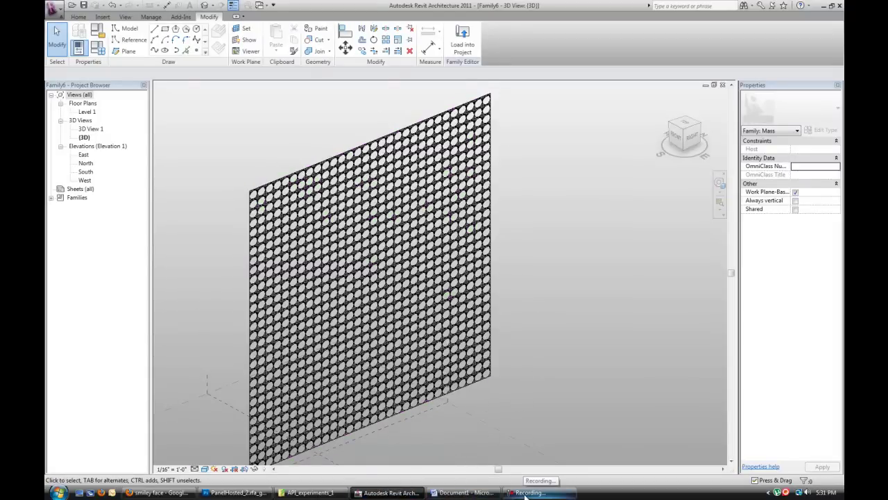
click(304, 493)
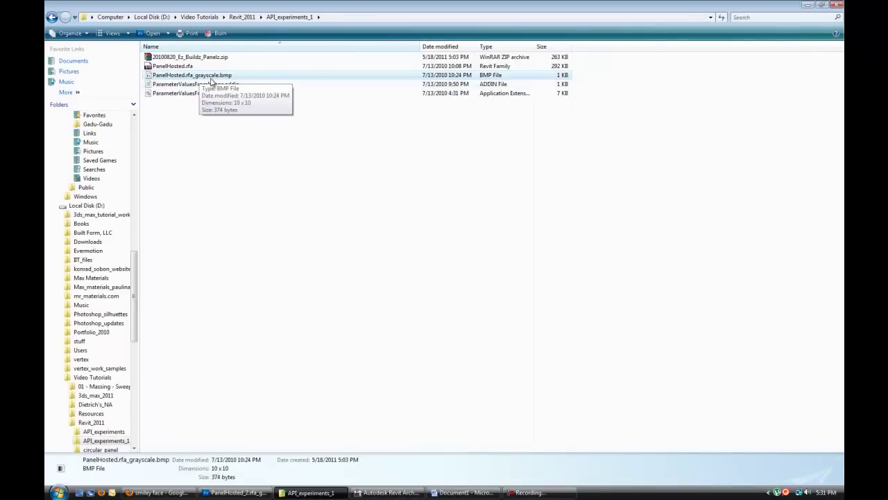
click(226, 195)
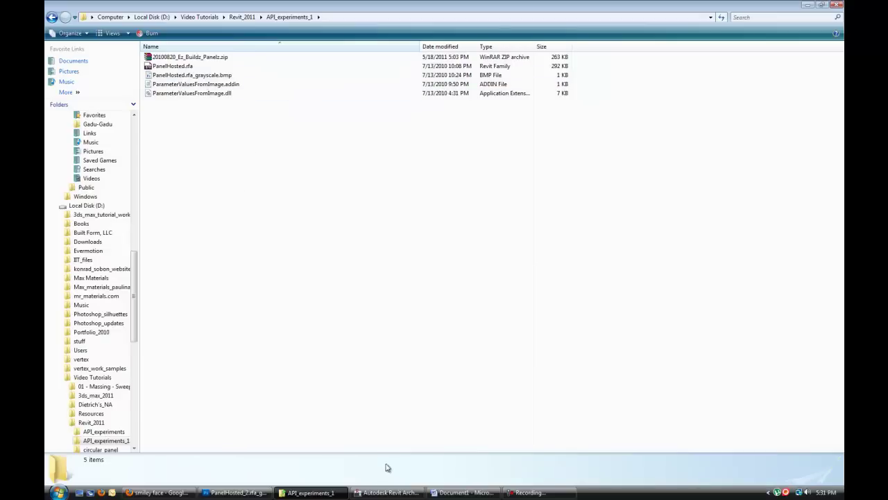
click(236, 492)
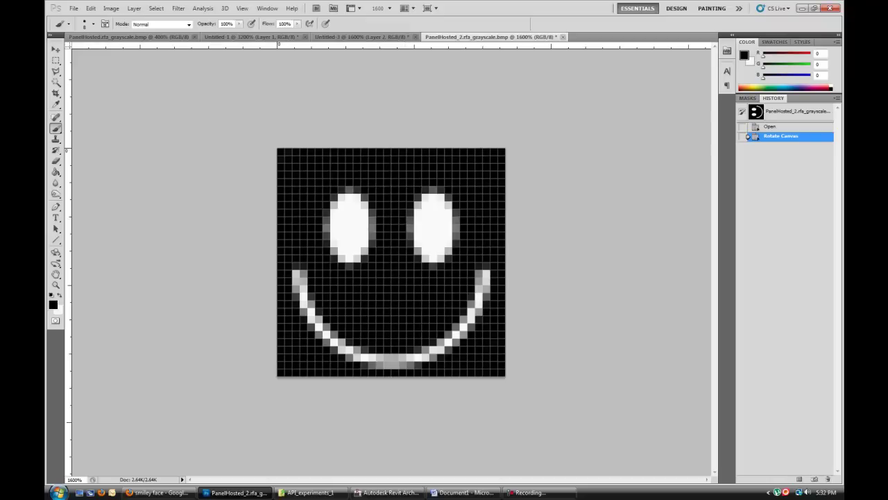
Save the smiley as a BMP replacing PanelHosted.rfa_grayscale.bmp in API_experiments_1
key(ctrl+shift+s)
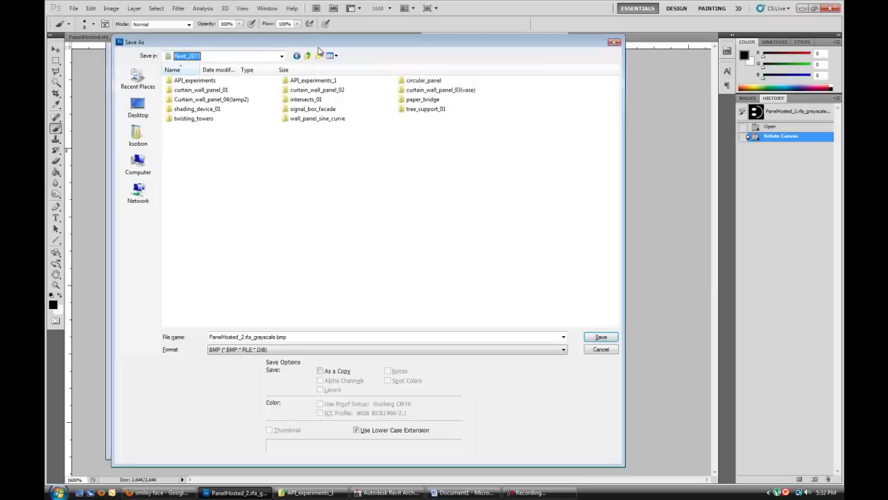
double_click(308, 88)
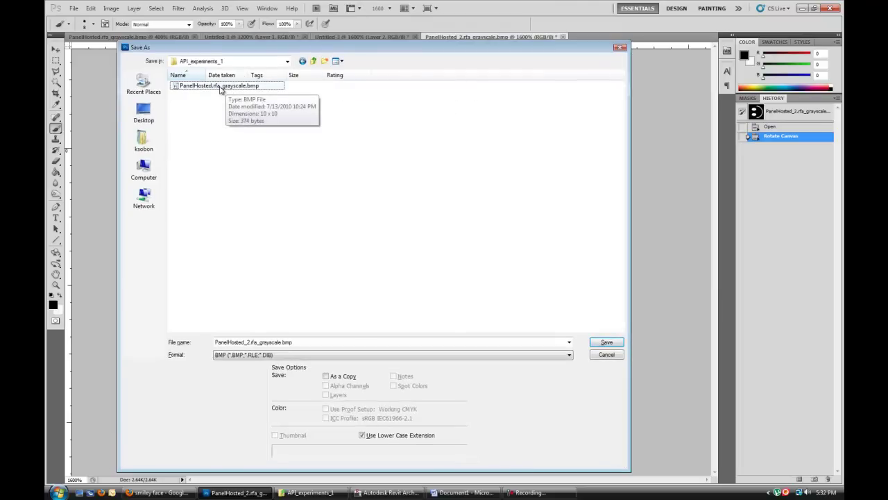
click(221, 87)
key(Return)
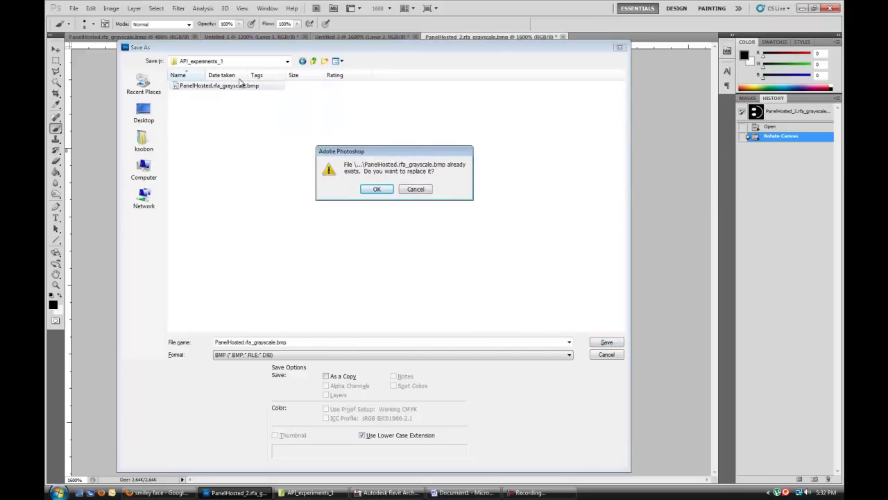
click(379, 191)
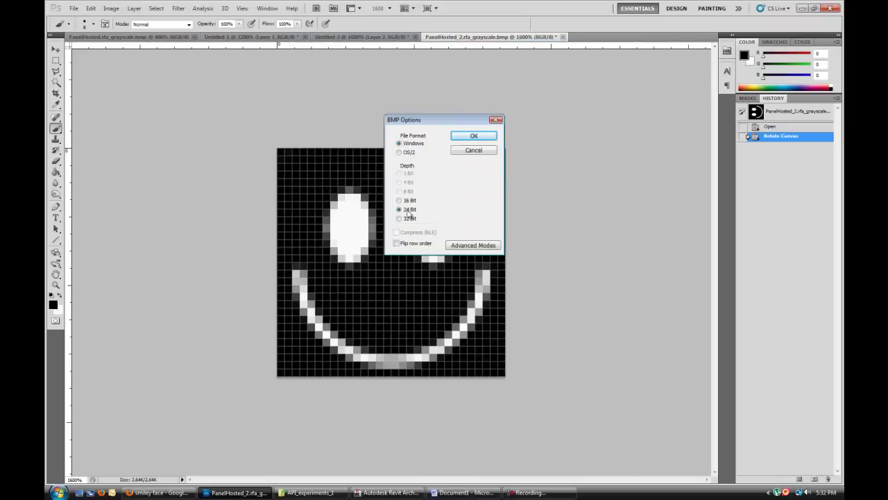
click(472, 137)
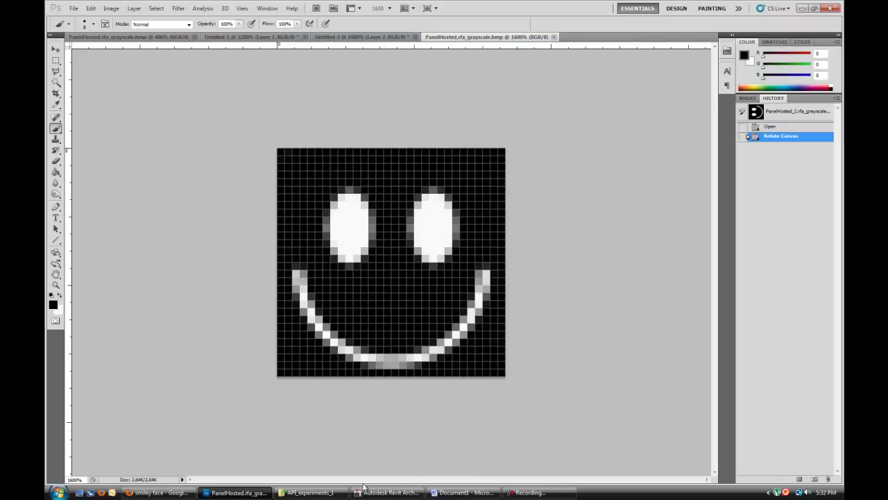
click(386, 492)
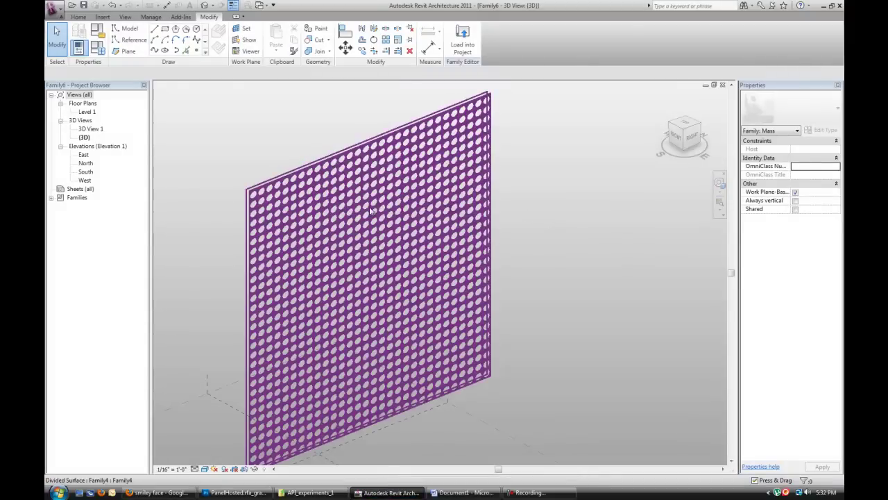
click(54, 8)
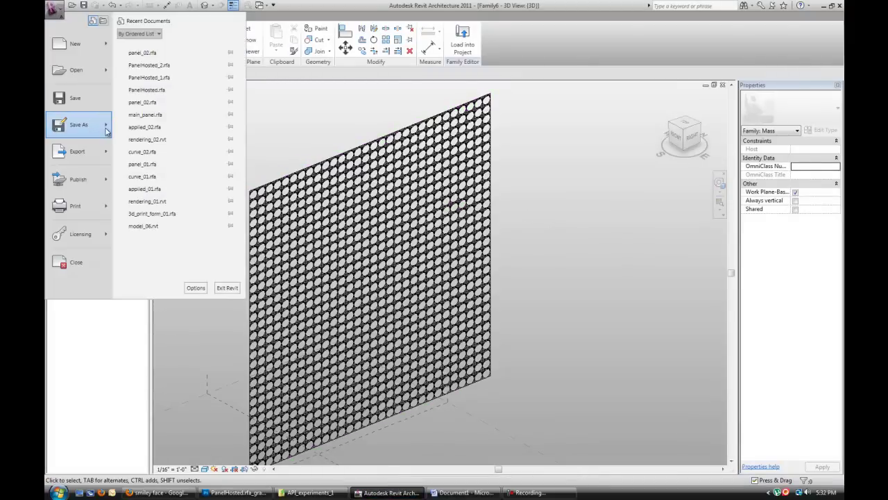
mouse_move(106, 130)
click(149, 80)
click(368, 103)
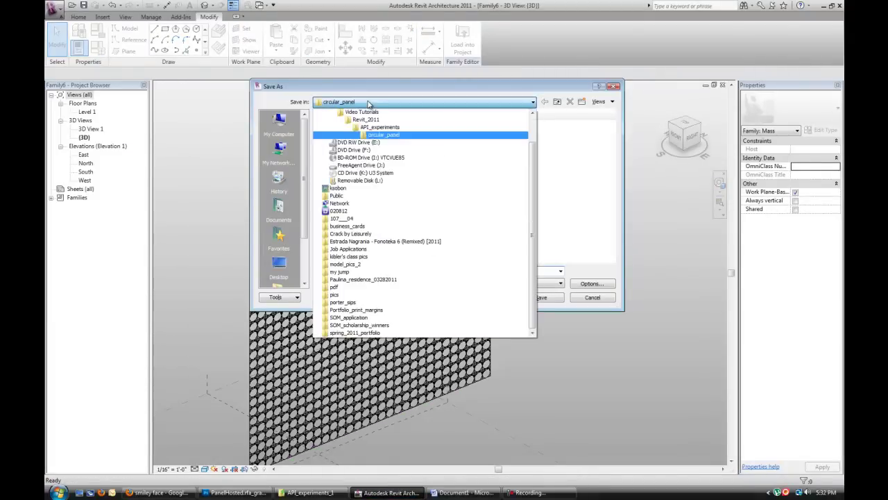
scroll(385, 152, up, 2)
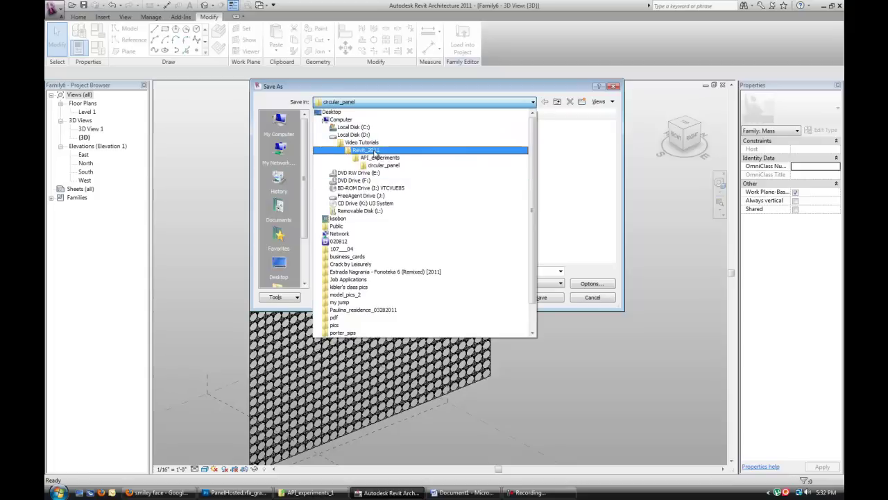
click(379, 158)
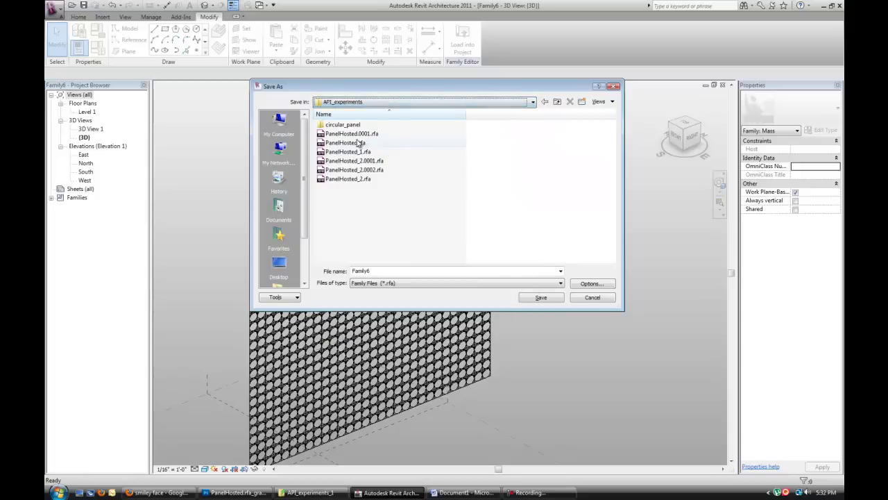
click(557, 102)
double_click(345, 134)
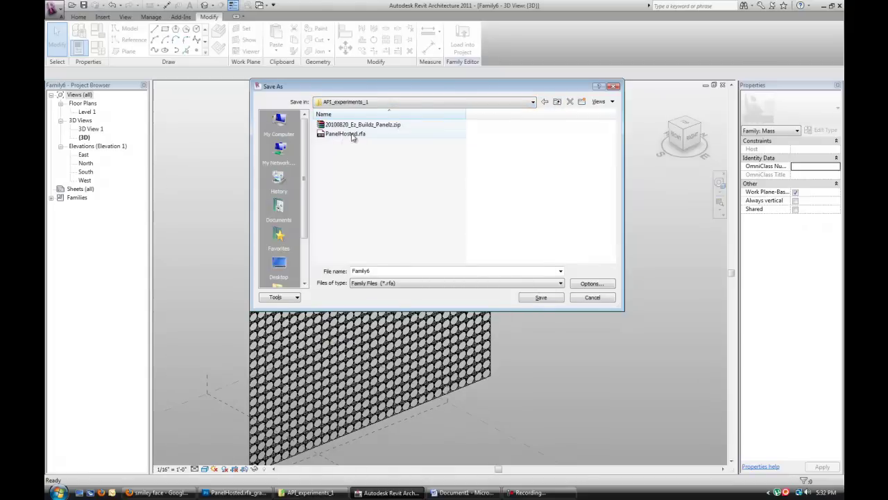
click(347, 134)
click(541, 297)
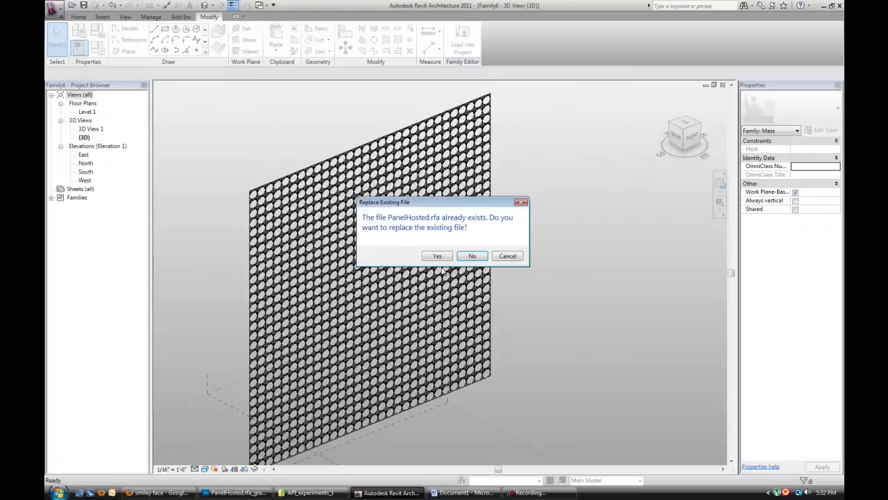
click(437, 256)
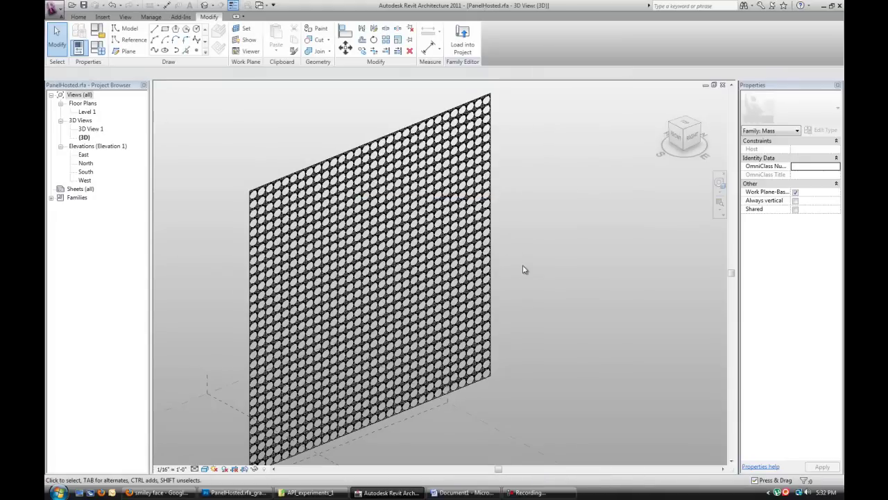
scroll(542, 200, down, 1)
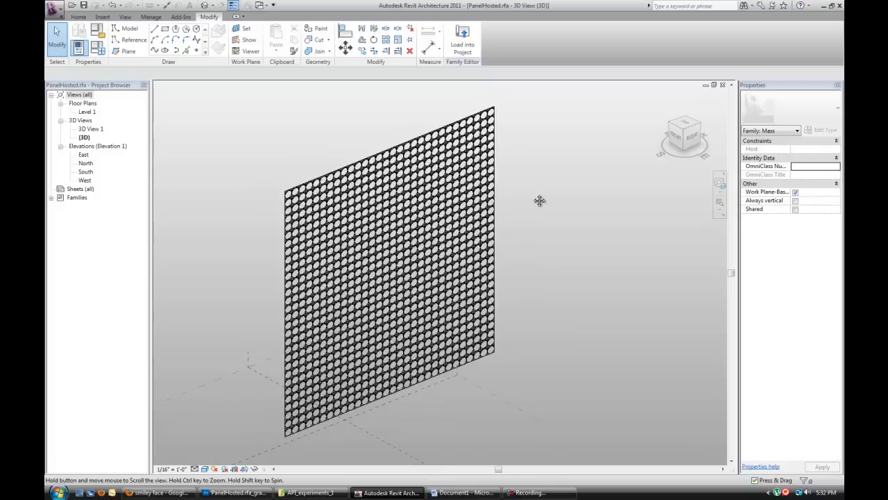
scroll(545, 199, up, 2)
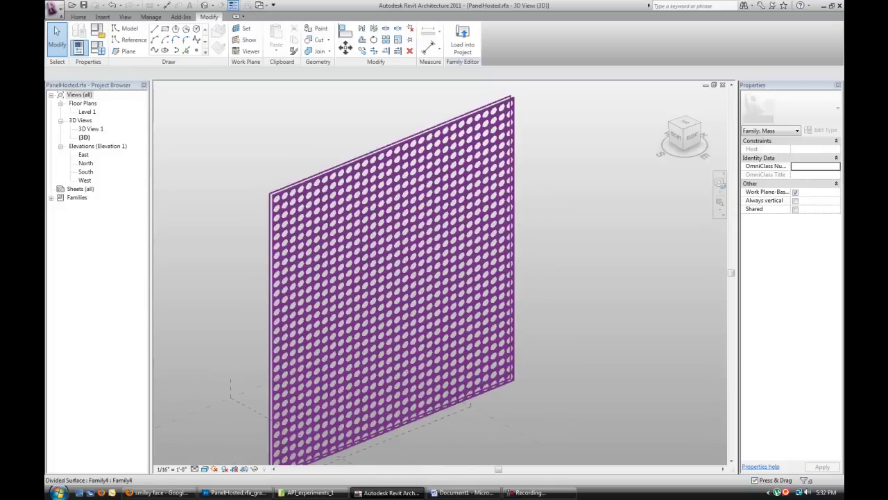
click(50, 8)
click(139, 111)
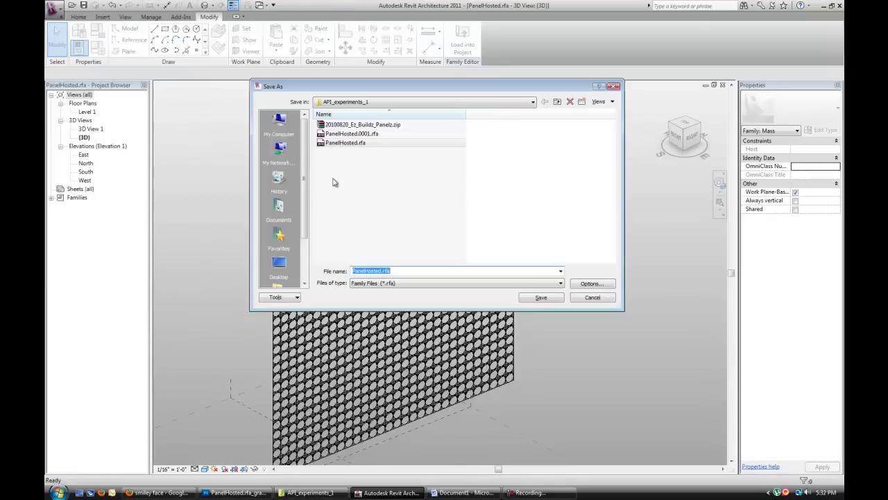
click(381, 271)
click(587, 298)
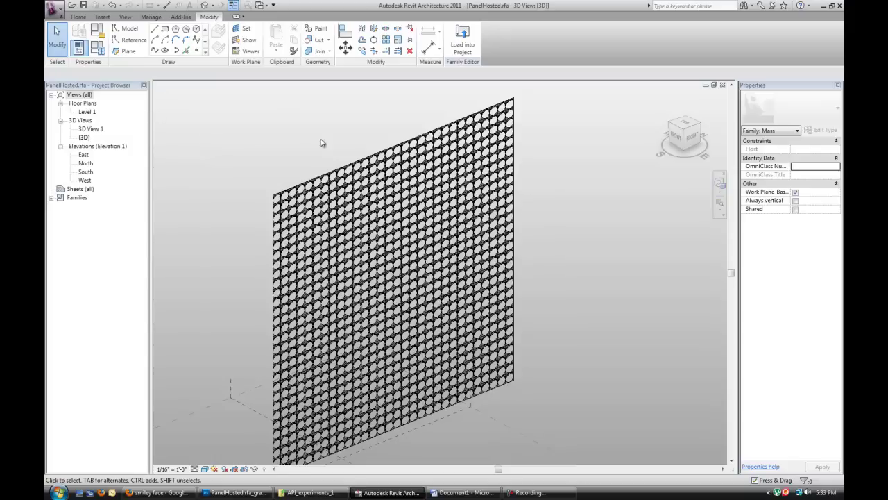
scroll(370, 131, up, 3)
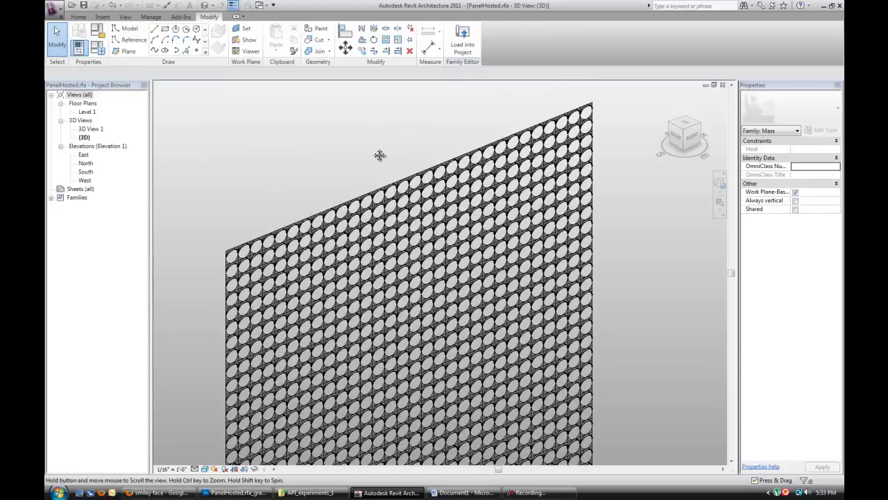
Run the Set Parameter Values From Image Data external tool and zoom to inspect the pattern
click(180, 18)
click(84, 43)
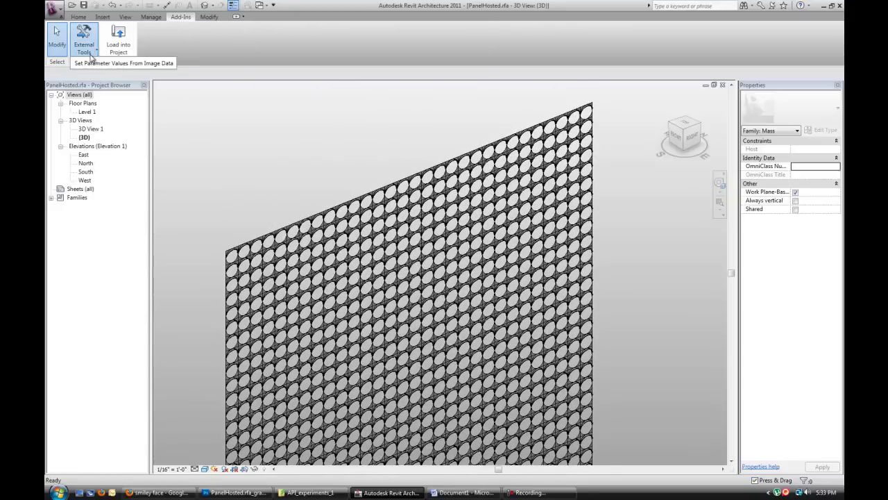
click(95, 63)
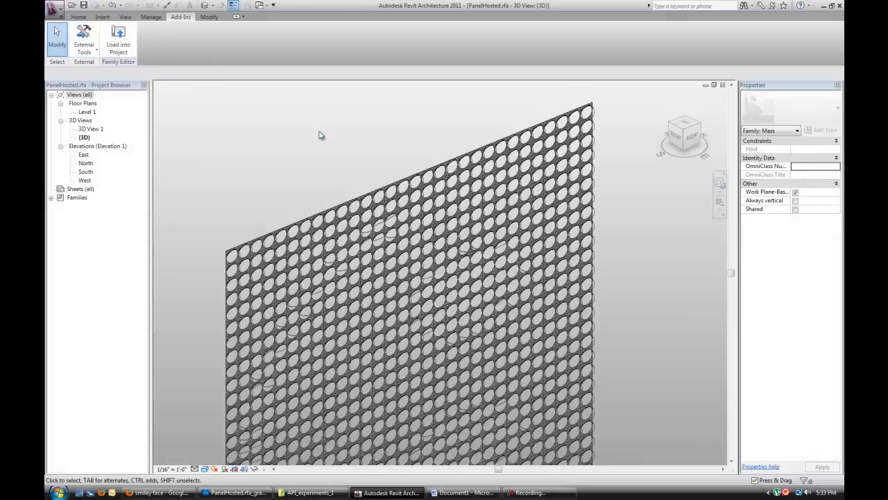
scroll(319, 135, down, 2)
shift+middle_drag(326, 125, 582, 284)
scroll(576, 361, up, 1)
Rotate the smiley image 90° clockwise, then 180°, so the mouth faces right
click(235, 492)
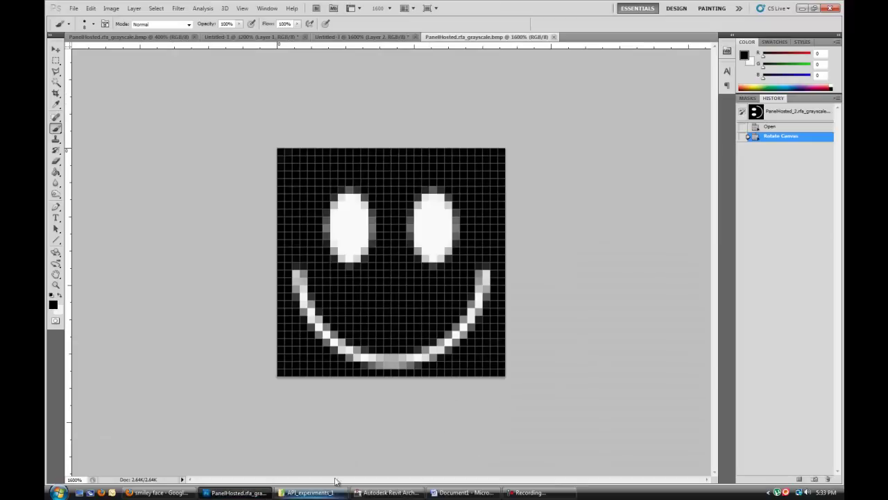
click(111, 9)
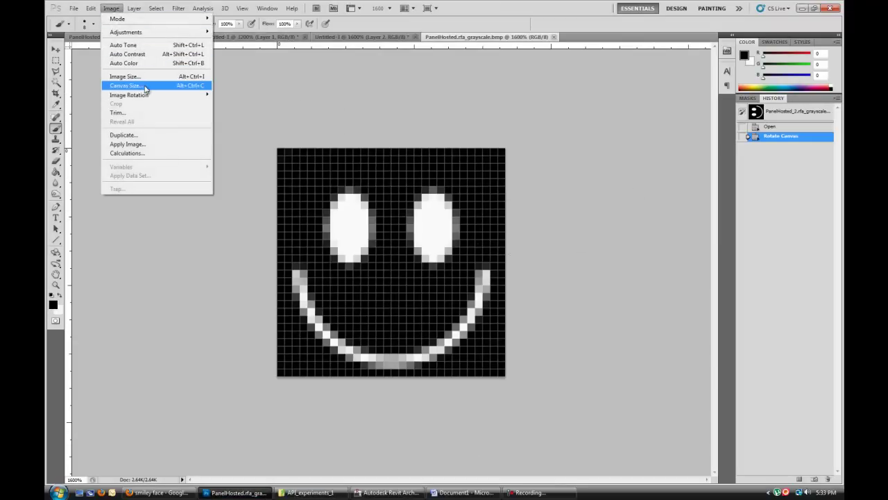
mouse_move(146, 33)
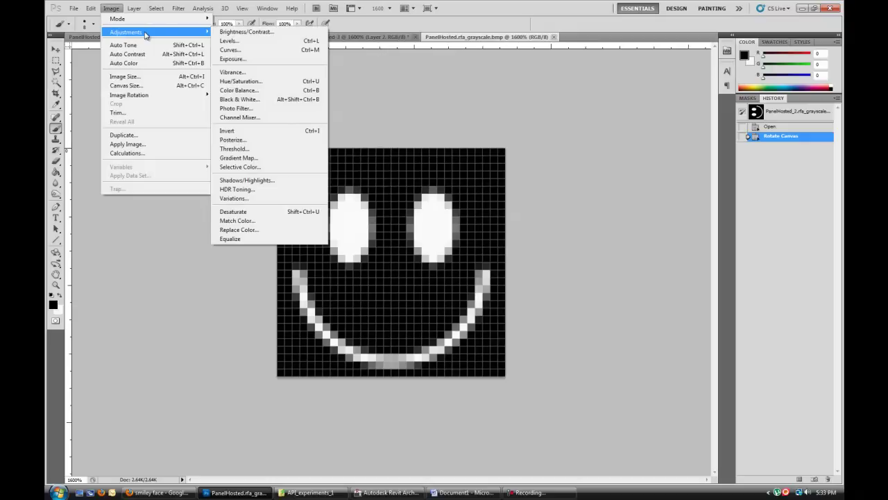
mouse_move(180, 98)
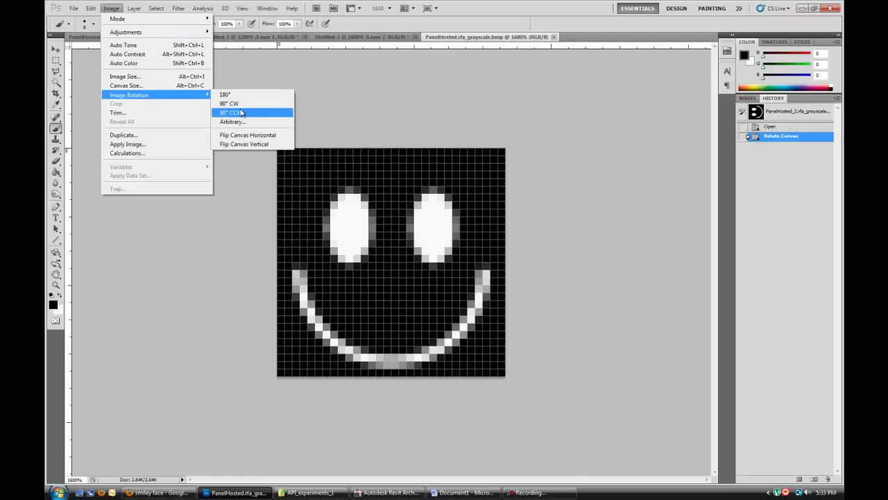
click(236, 104)
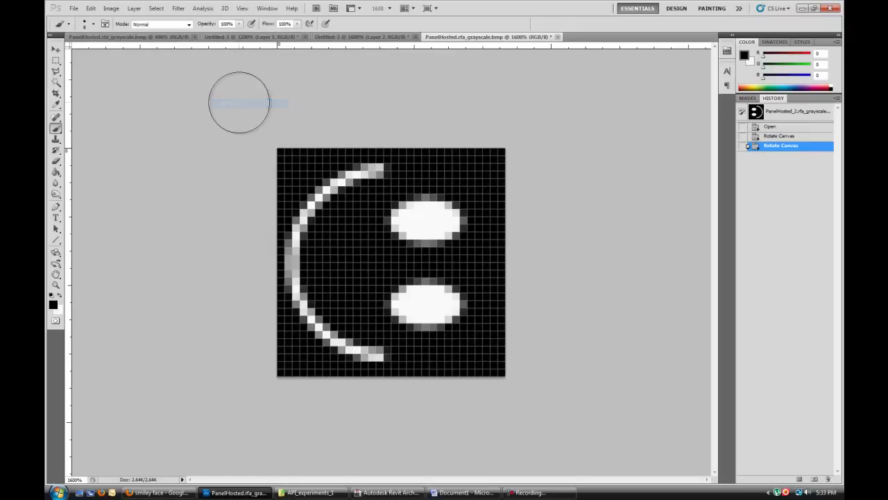
click(111, 8)
mouse_move(167, 95)
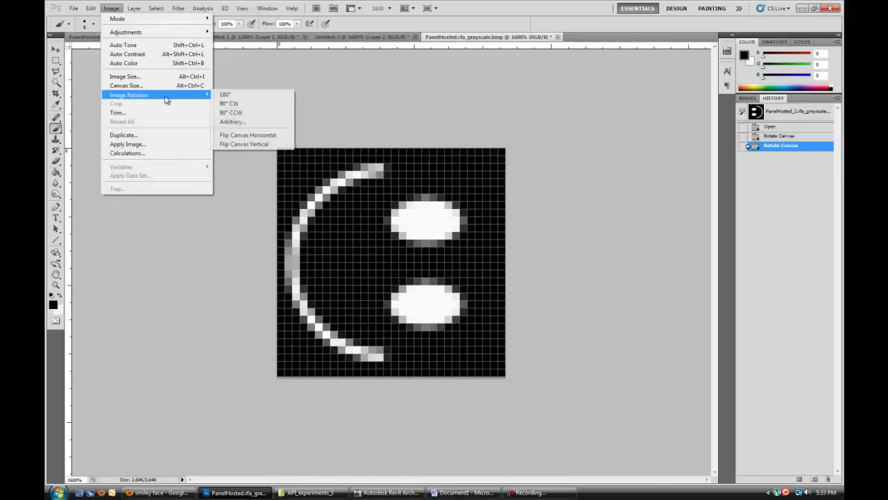
click(238, 95)
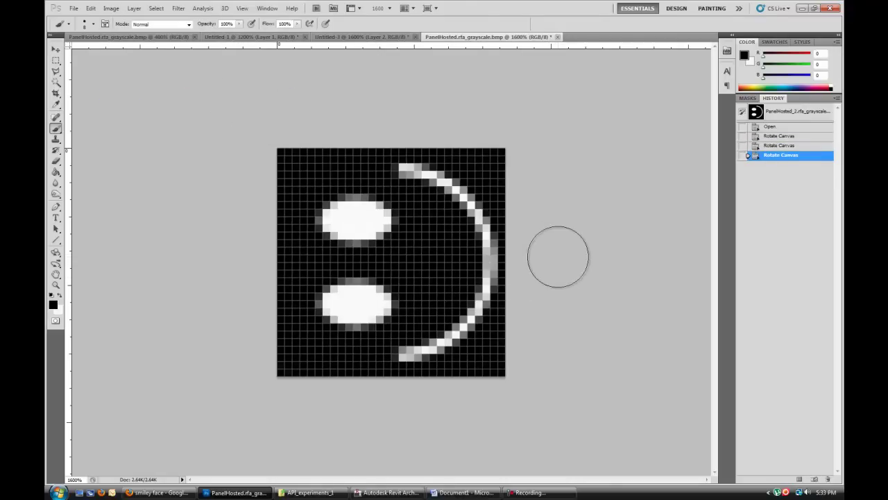
Save the rotated image over the existing BMP, confirming replace and BMP options
key(ctrl+shift+s)
click(207, 86)
click(600, 341)
click(381, 188)
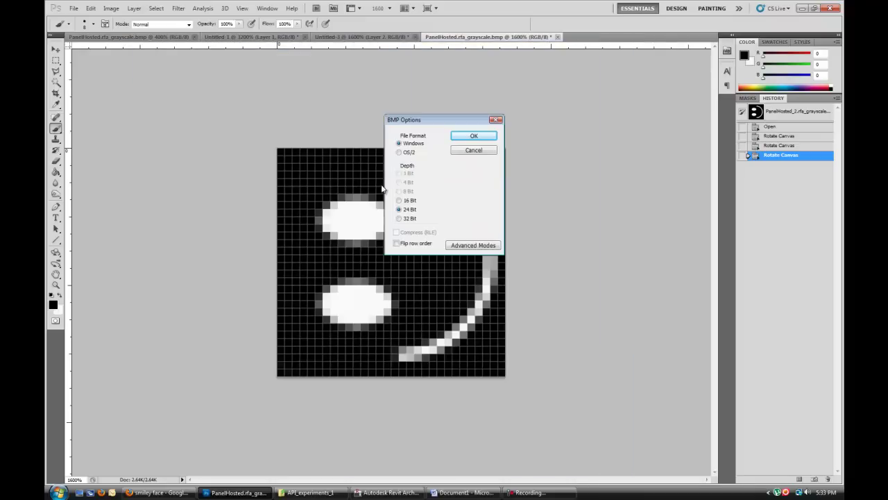
click(473, 137)
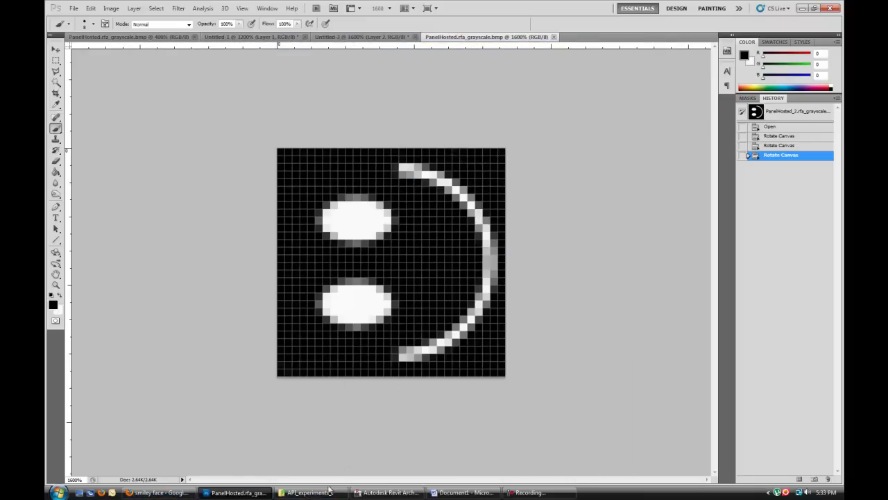
Rerun Set Parameter Values From Image Data in Revit and turn the view to face the panel
click(386, 492)
click(84, 41)
click(120, 63)
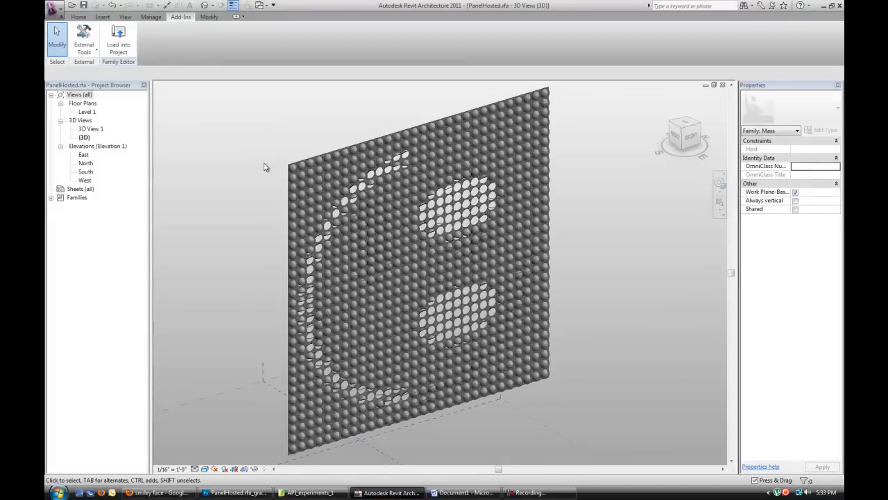
click(688, 136)
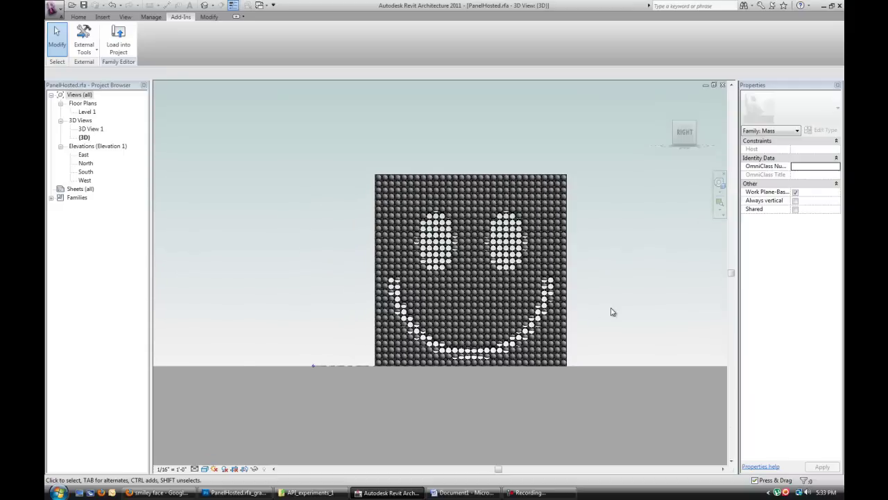
Zoom, pan and orbit around the panel to check the upright smiley face
scroll(612, 309, up, 5)
middle_drag(580, 265, 664, 271)
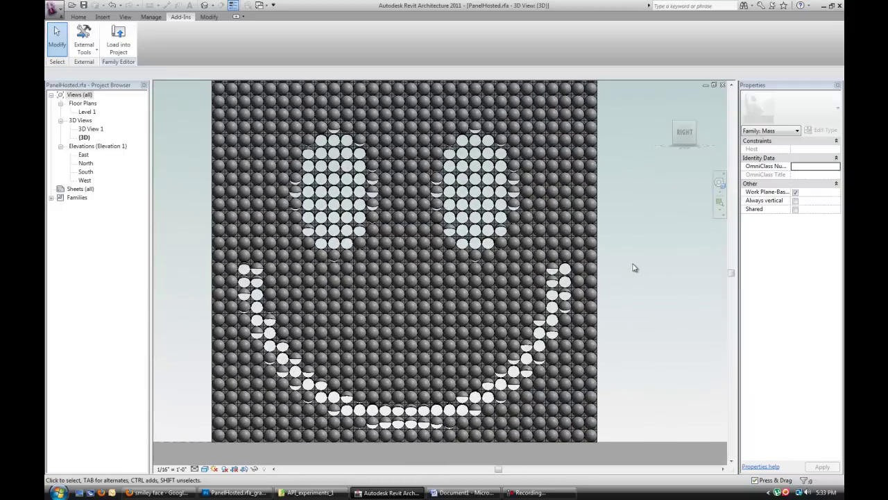
middle_drag(630, 222, 646, 246)
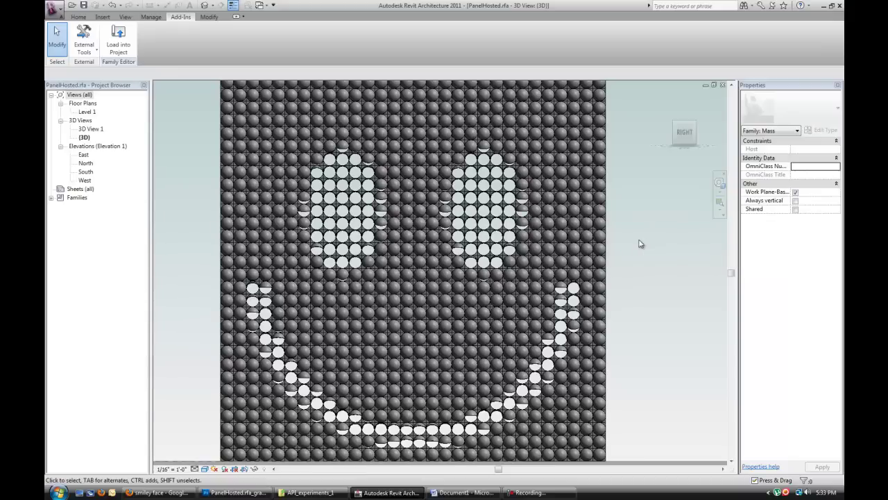
scroll(639, 236, down, 1)
scroll(637, 231, up, 2)
shift+middle_drag(637, 231, 591, 240)
scroll(590, 240, up, 5)
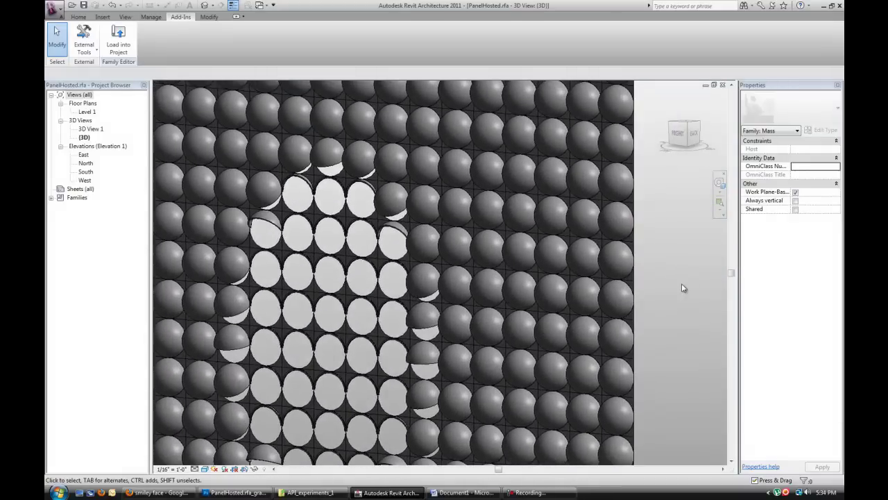
scroll(681, 283, down, 1)
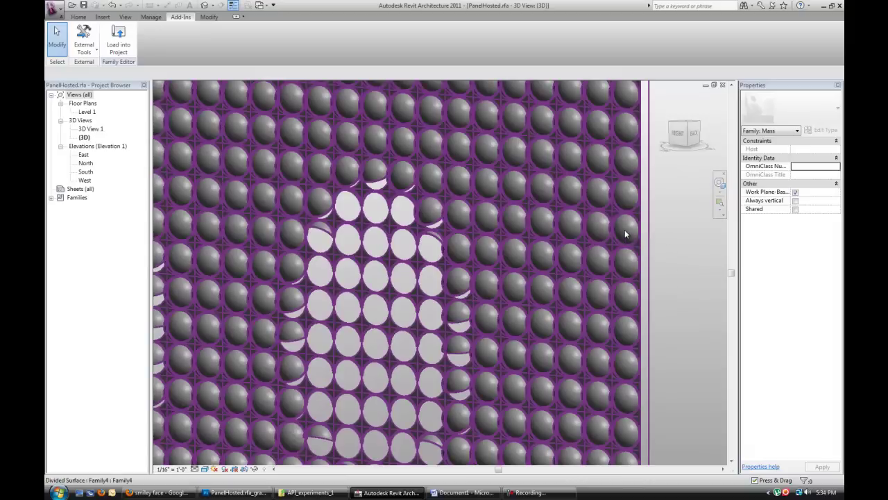
scroll(386, 279, down, 1)
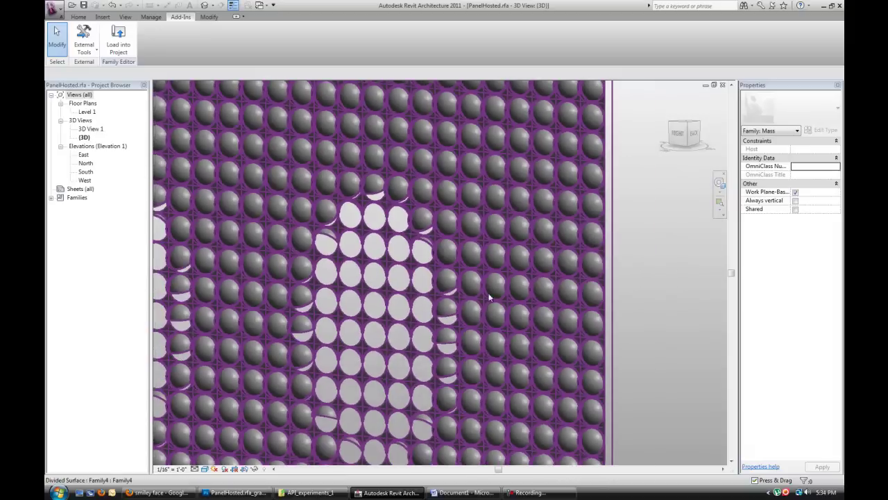
scroll(640, 269, down, 6)
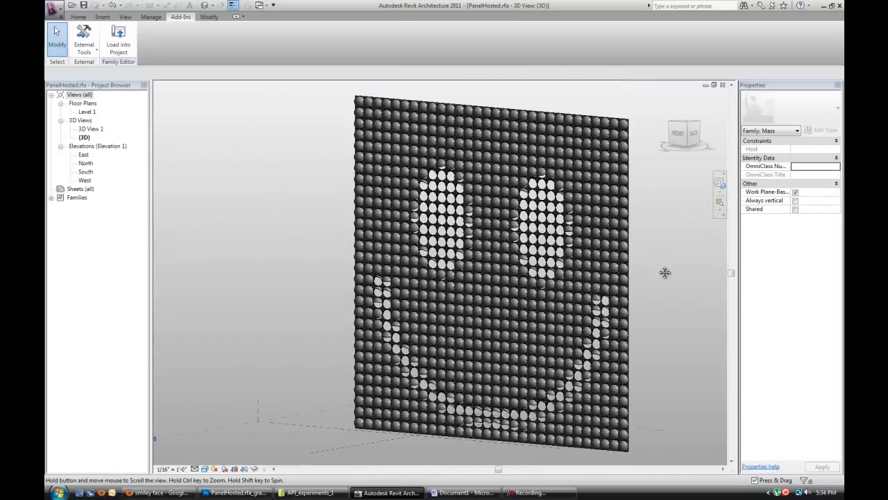
shift+middle_drag(664, 272, 599, 269)
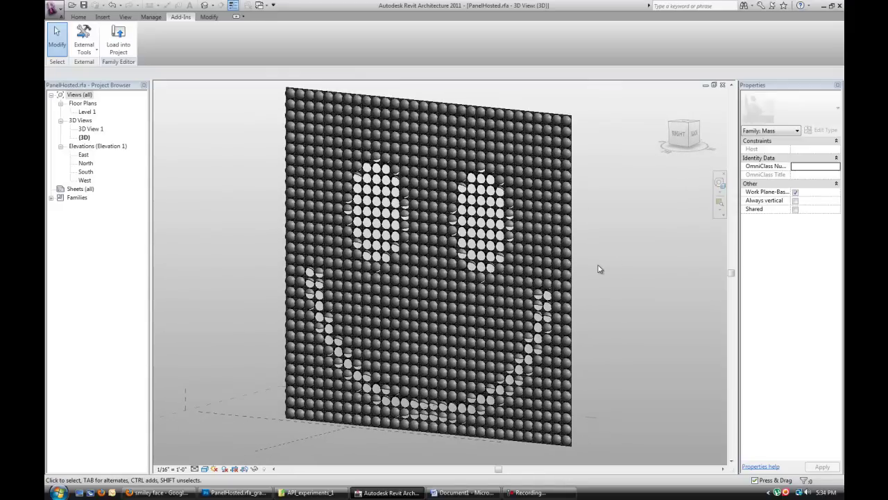
scroll(601, 265, up, 4)
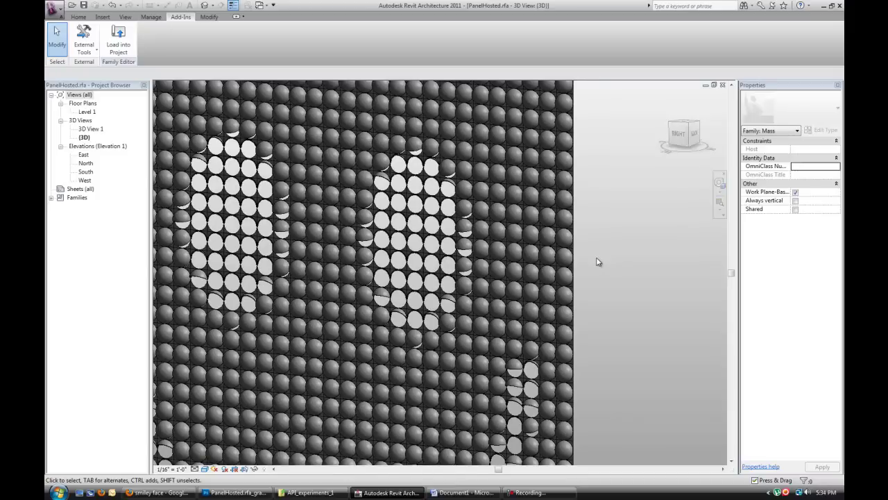
scroll(598, 261, up, 2)
shift+middle_drag(595, 254, 635, 254)
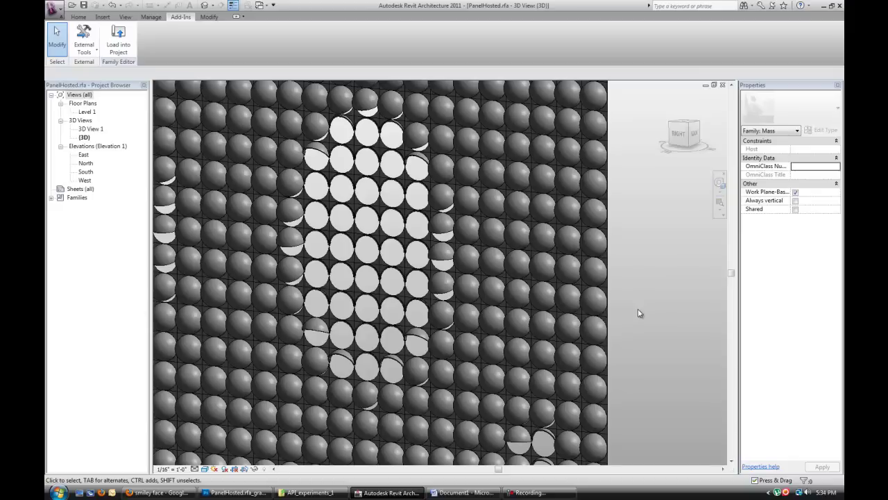
middle_drag(638, 308, 658, 300)
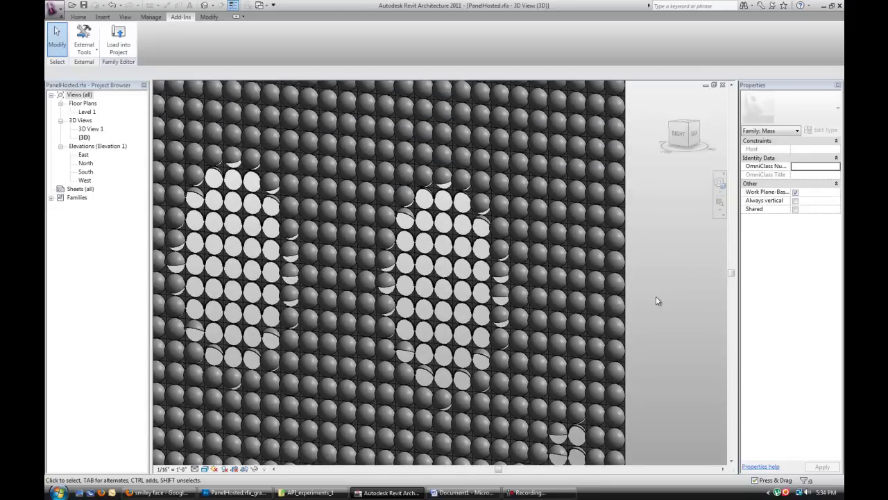